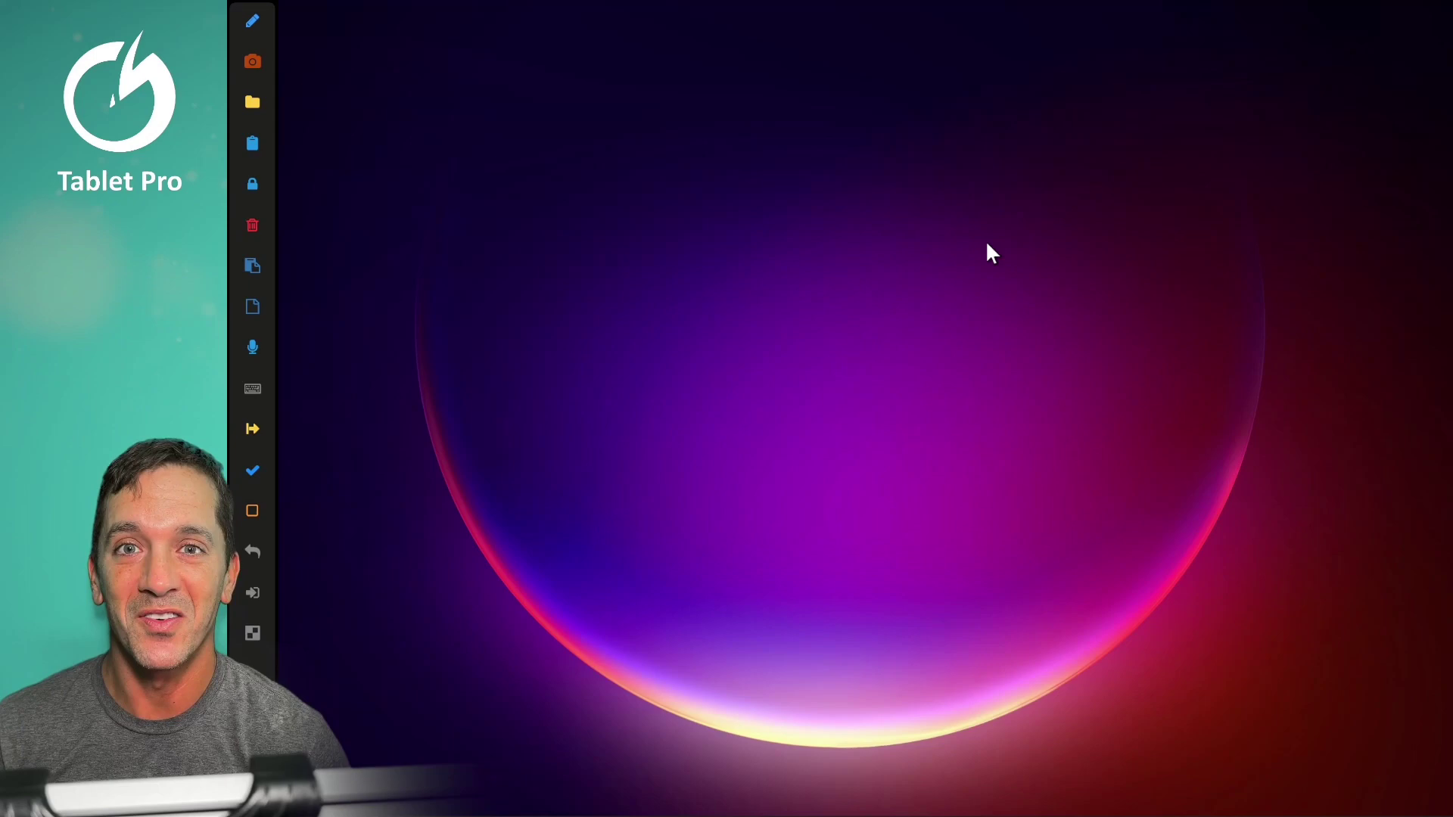
Open the Windows 11 Start menu with the Windows key.
{"action": "key", "text": "super"}
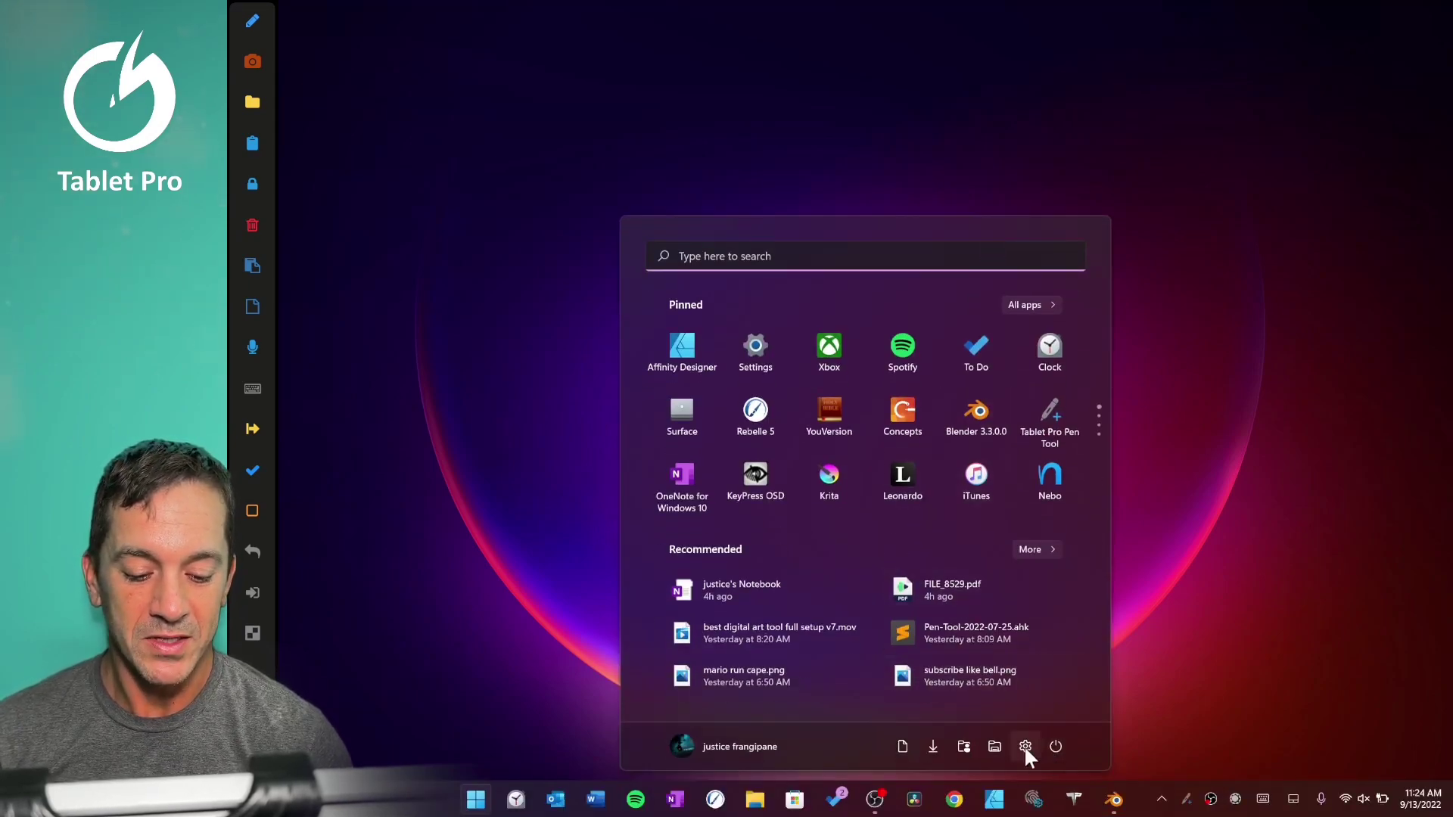
Launch Settings maximized, search 'touch' to reach Touchpad, then return to Bluetooth & devices.
{"action": "left_click", "coordinate": [749, 343]}
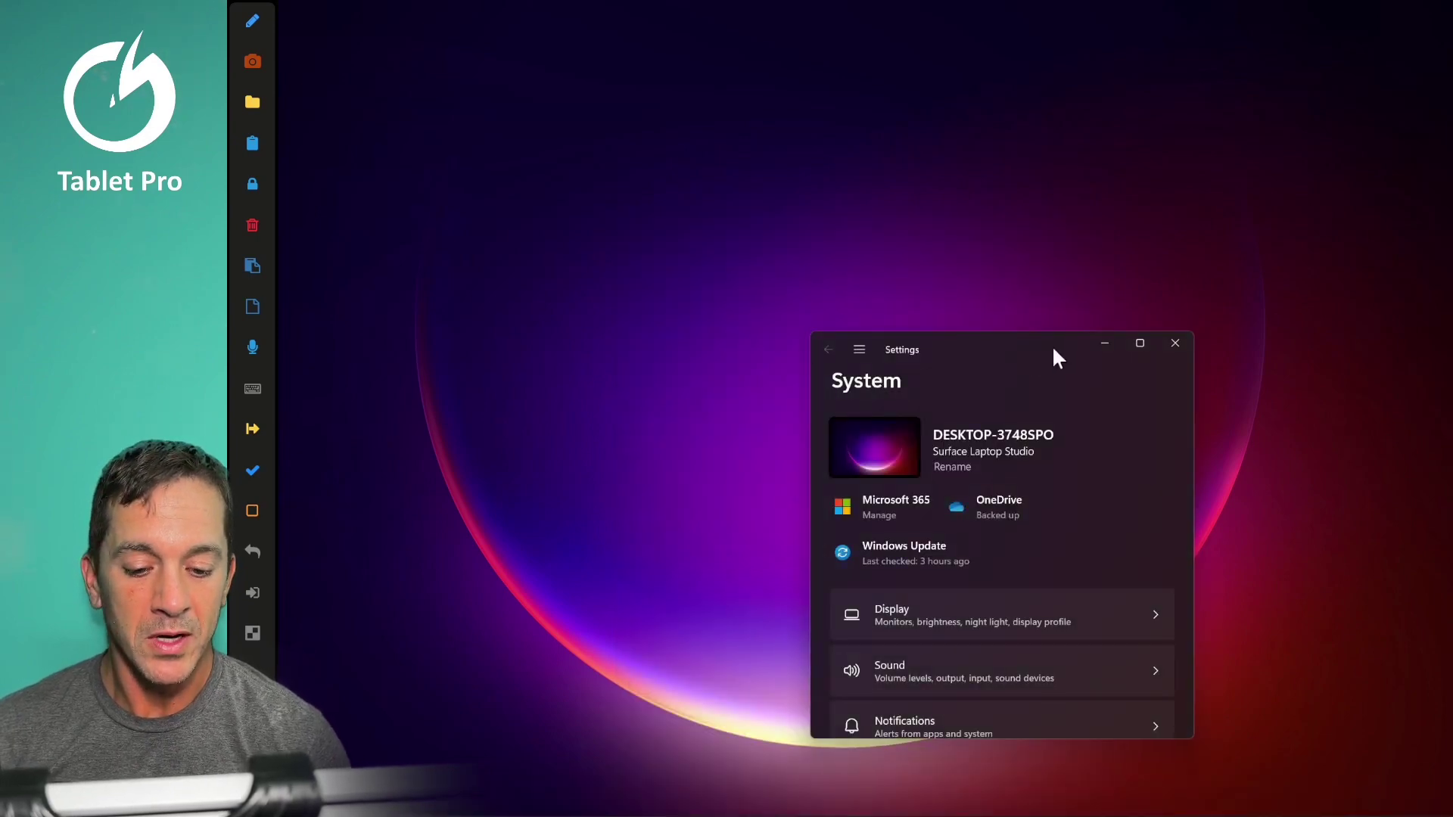
{"action": "left_click_drag", "start_coordinate": [1058, 360], "coordinate": [940, 8]}
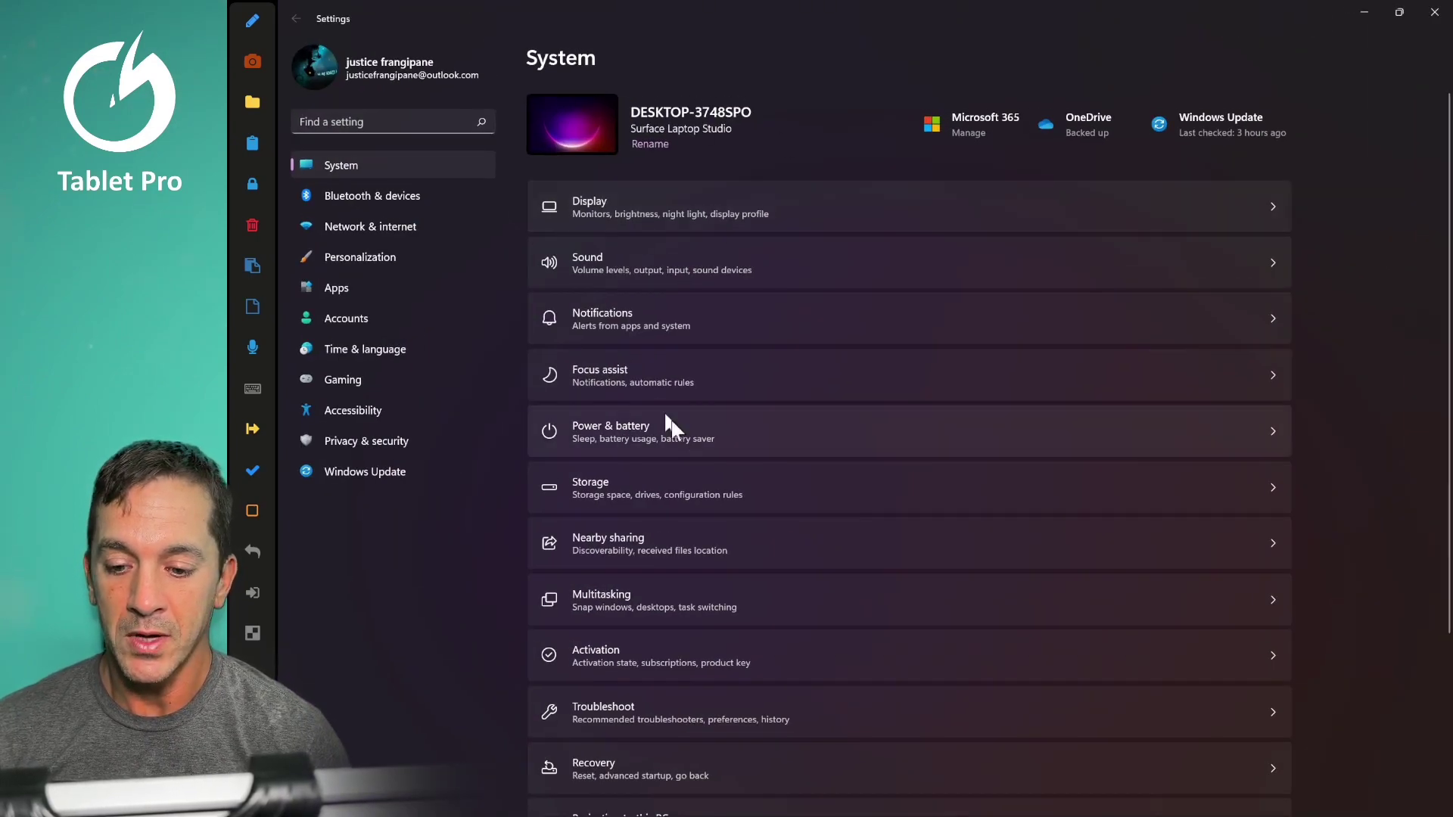
{"action": "key", "text": "super"}
{"action": "type", "text": "touch"}
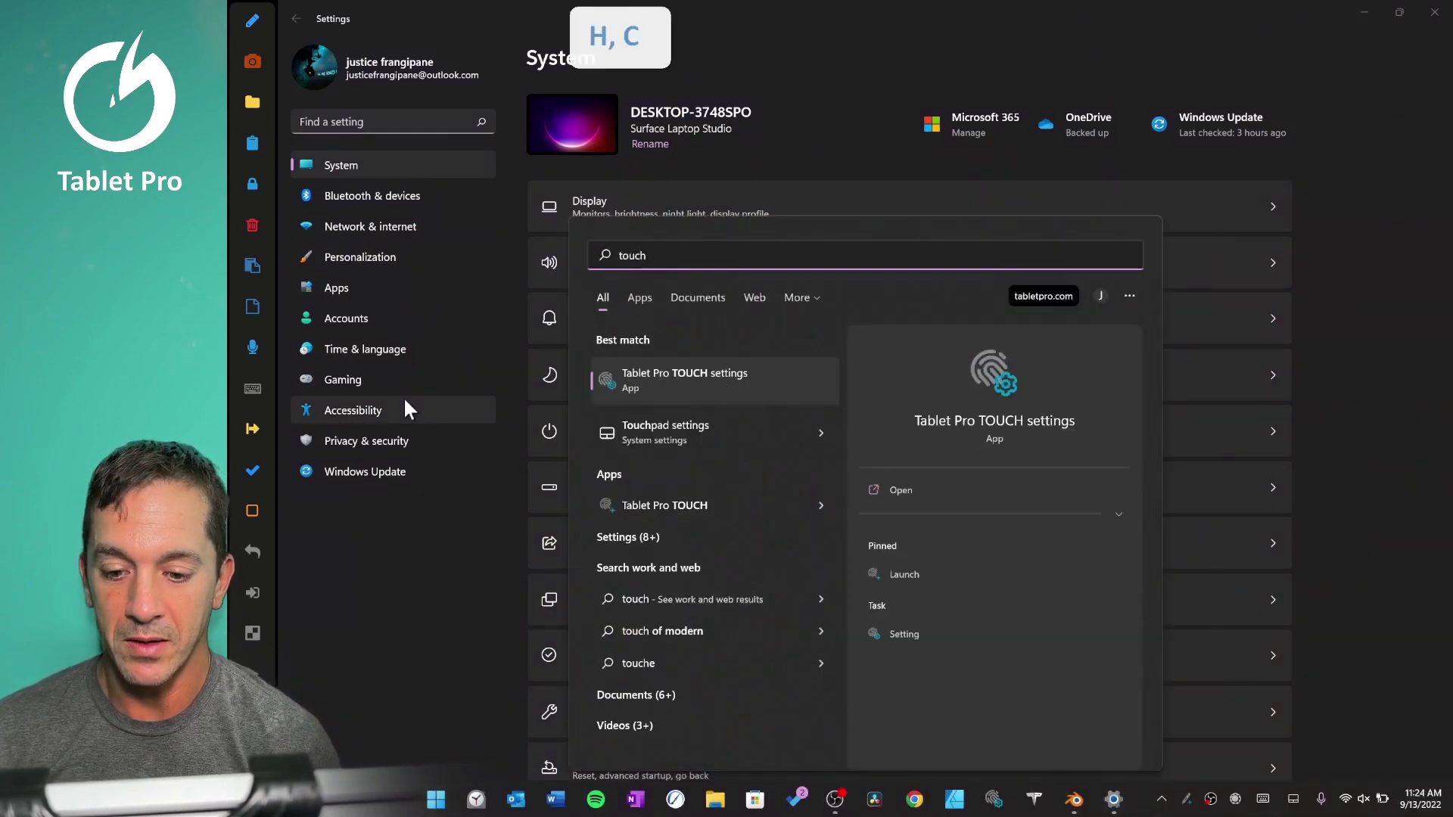
{"action": "key", "text": "Down"}
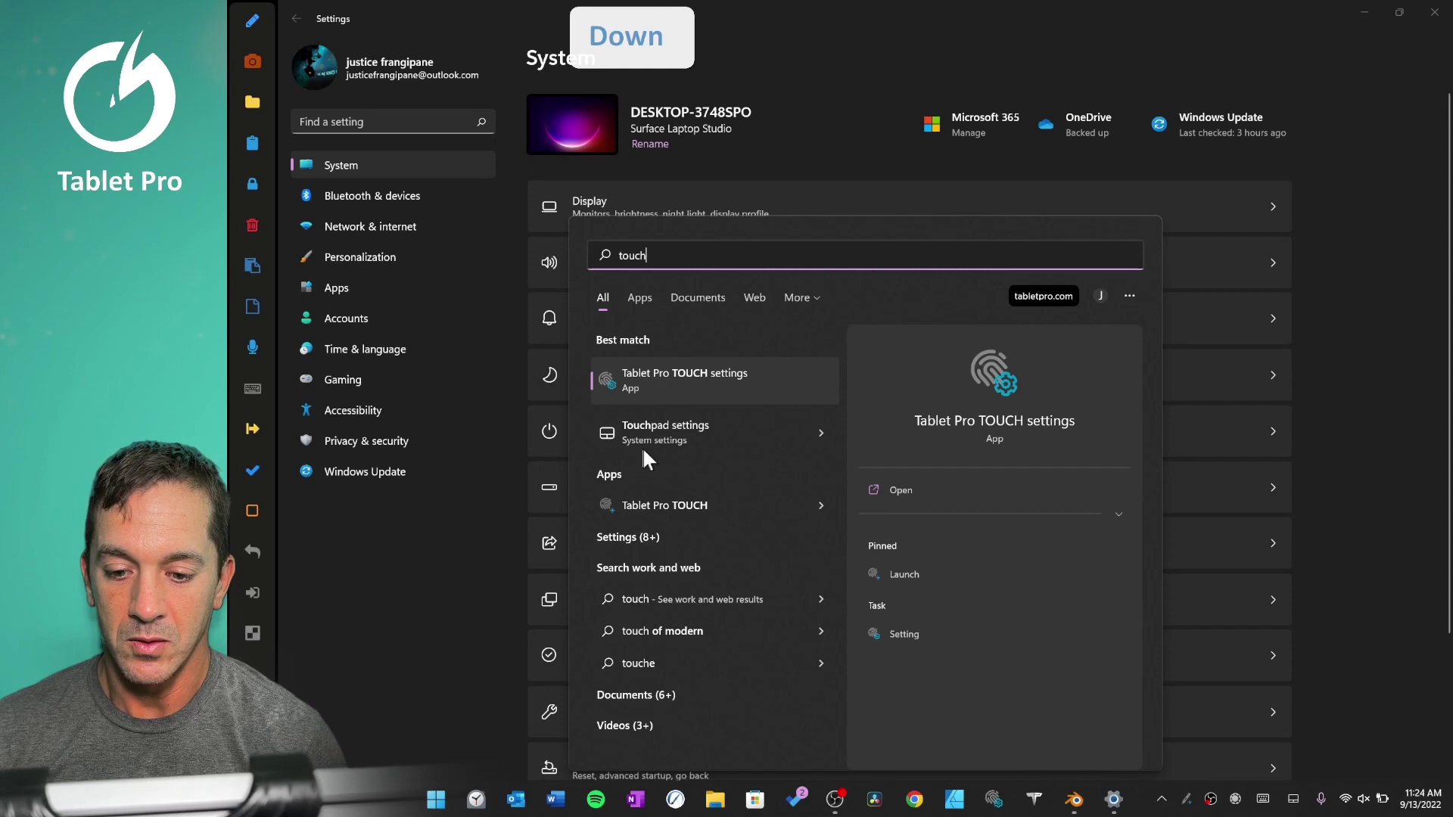
{"action": "left_click", "coordinate": [687, 426]}
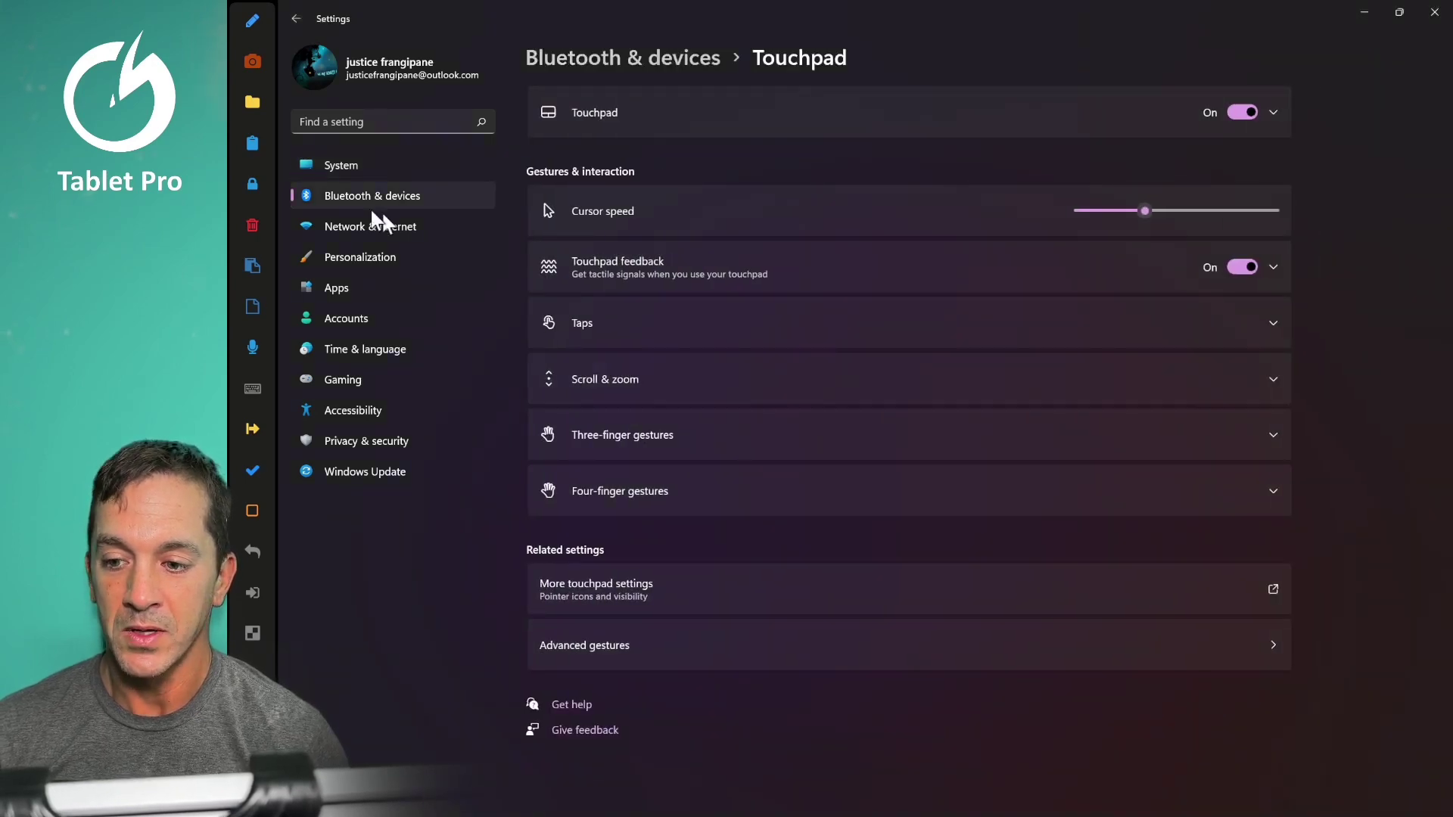
{"action": "left_click", "coordinate": [379, 195]}
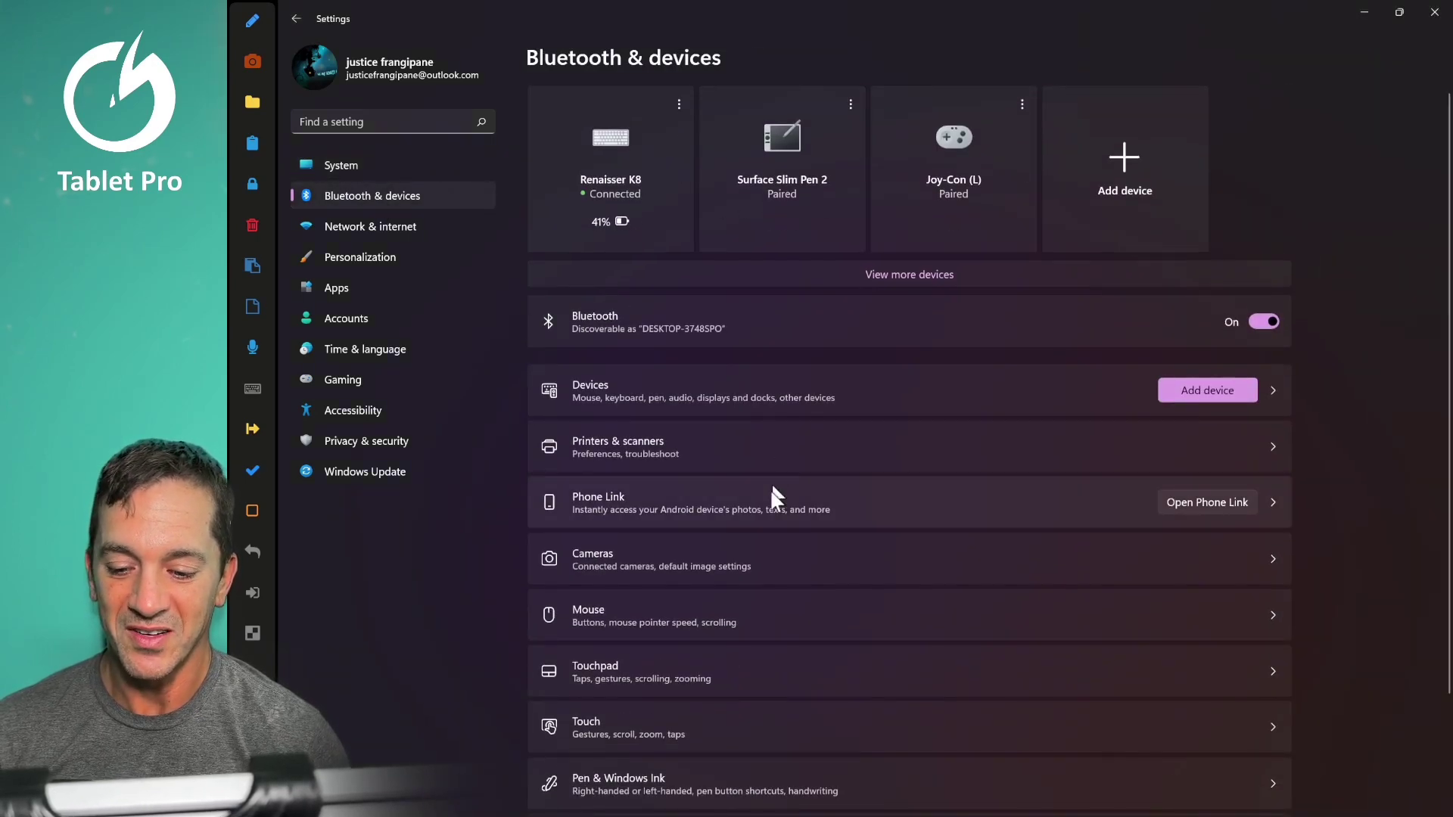
{"action": "scroll", "coordinate": [770, 489], "scroll_direction": "down", "scroll_amount": 2}
On the Touchpad page, expand Taps and set Touchpad sensitivity to Medium sensitivity.
{"action": "left_click", "coordinate": [778, 533]}
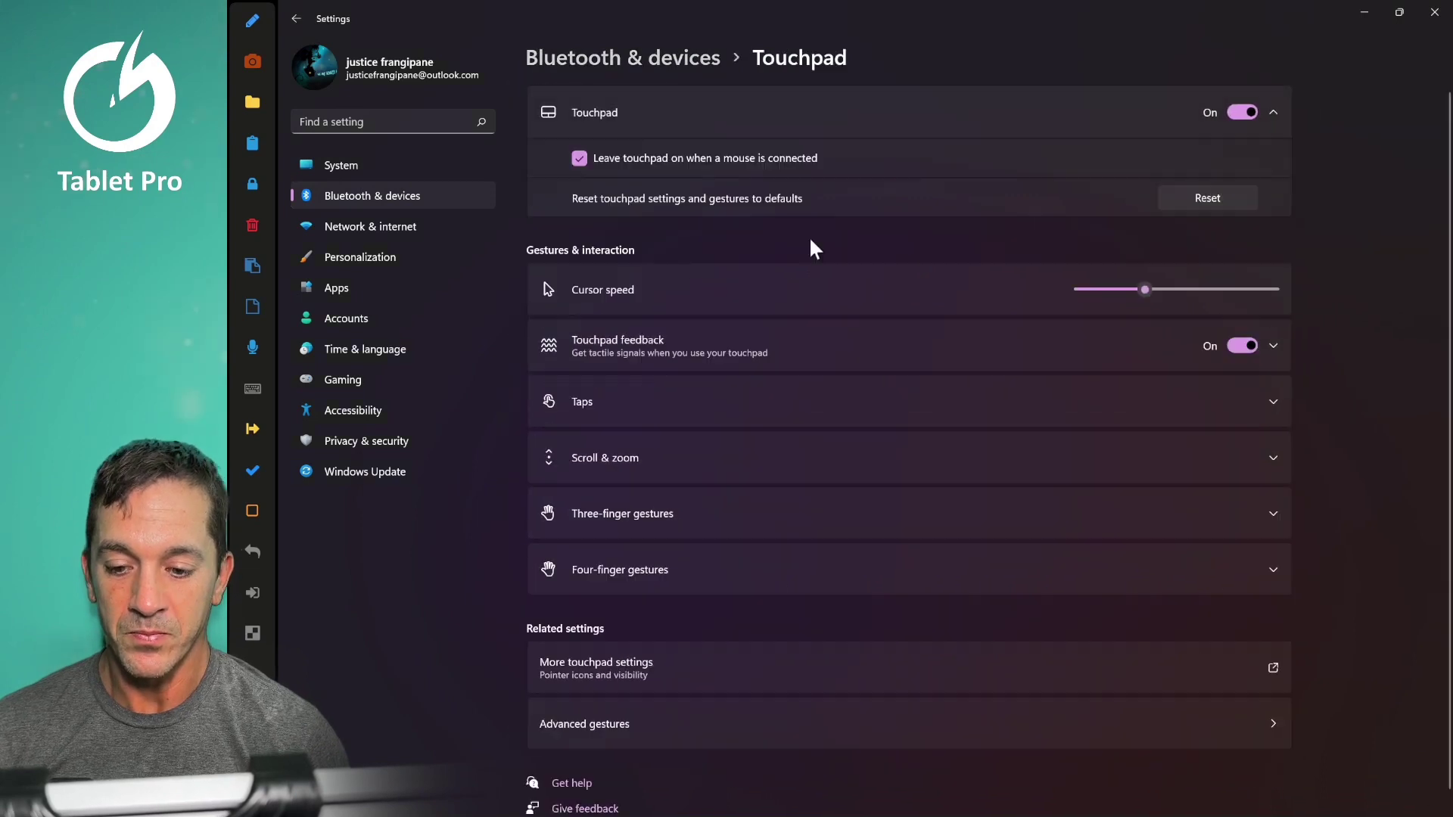
{"action": "left_click", "coordinate": [1162, 407]}
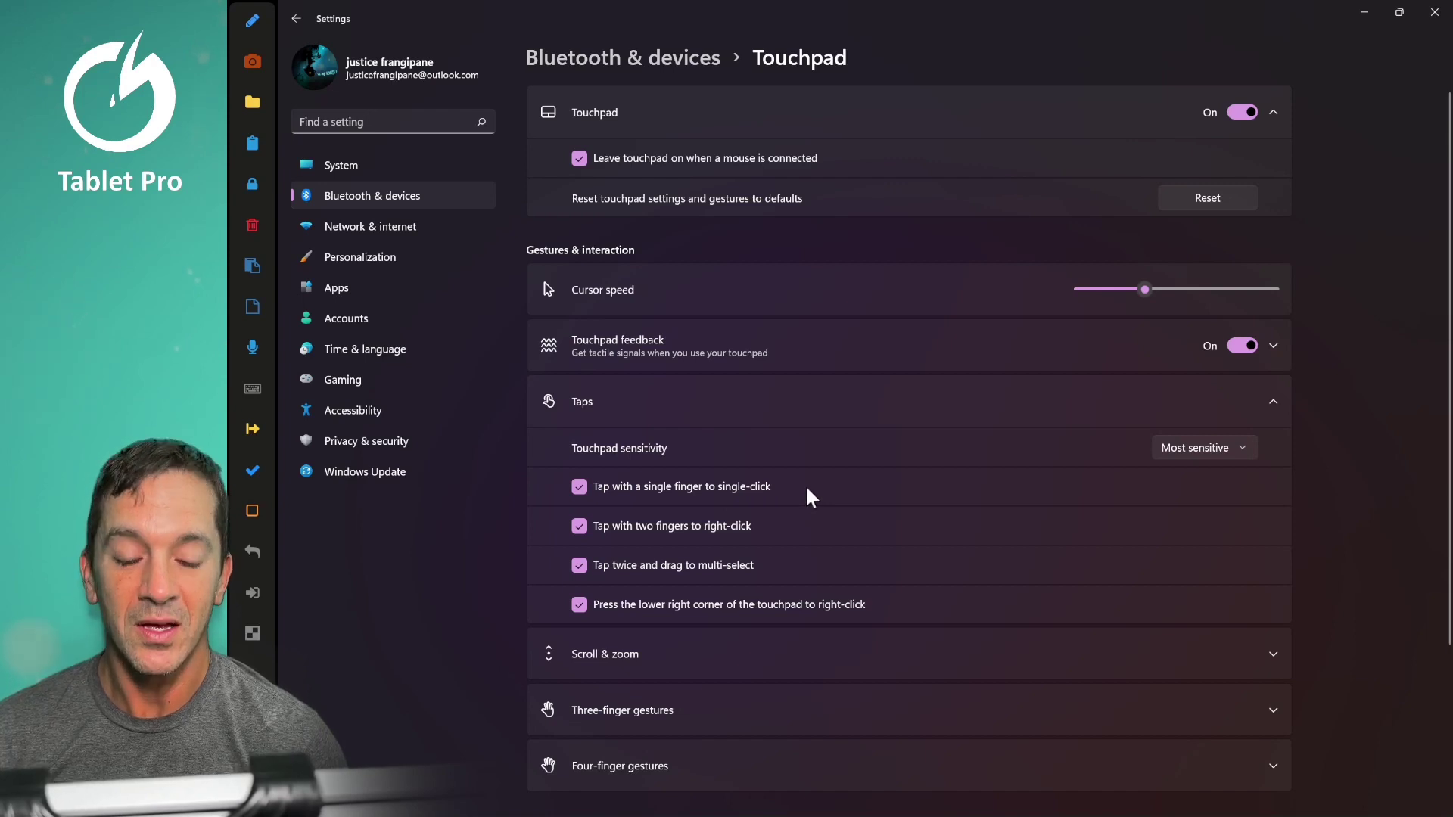
{"action": "left_click", "coordinate": [1200, 449]}
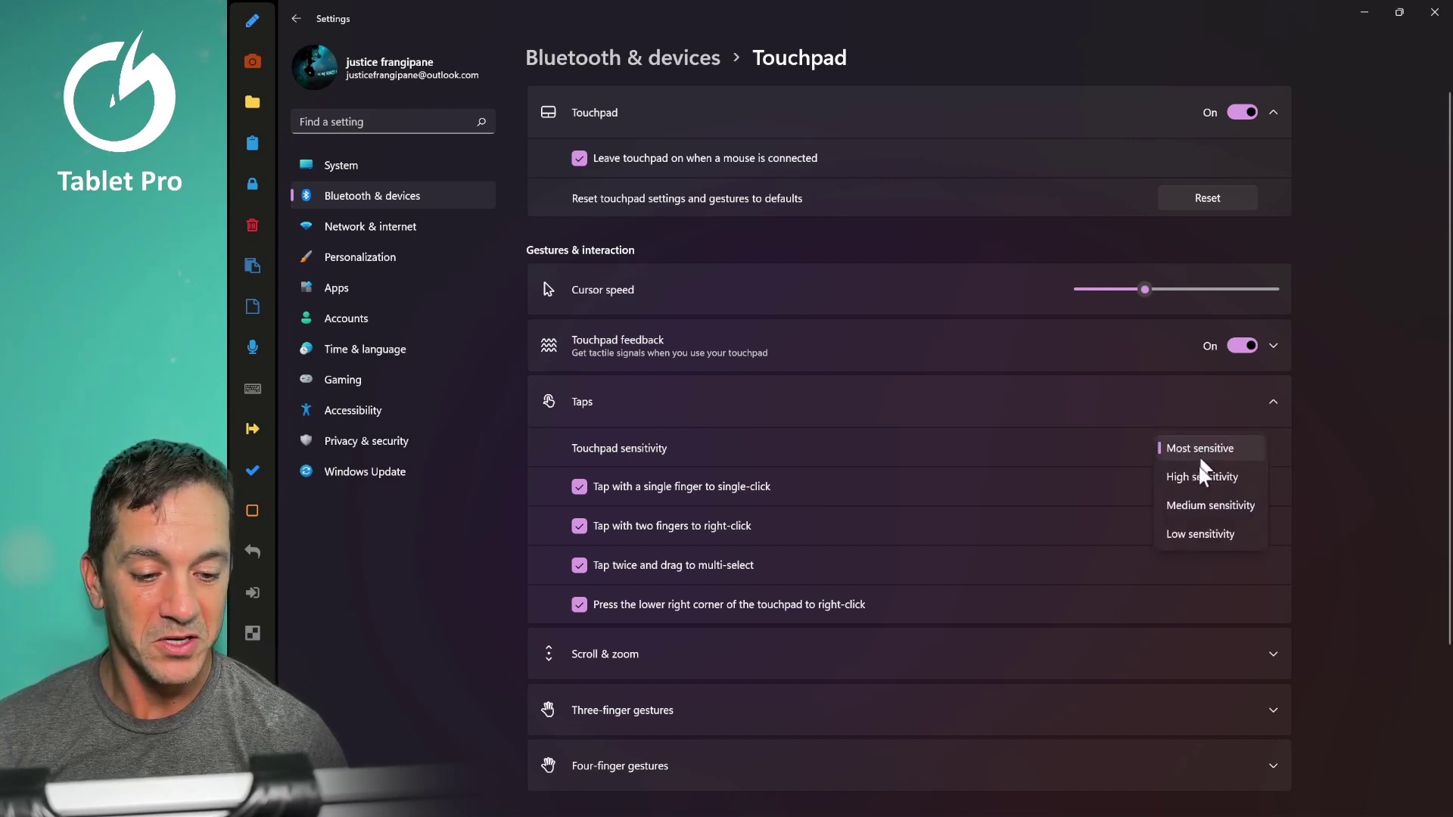
{"action": "left_click", "coordinate": [1208, 505]}
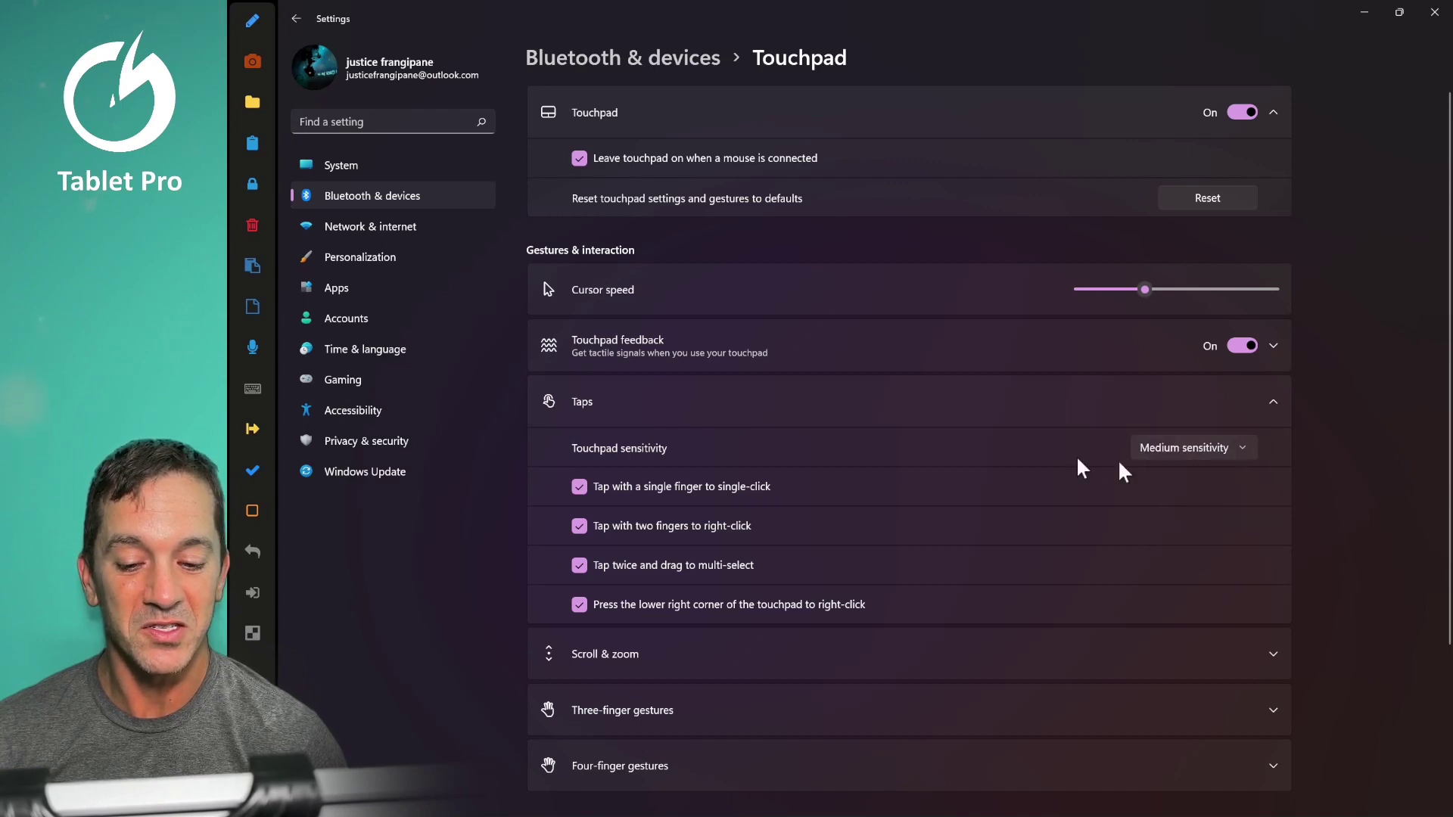
{"action": "scroll", "coordinate": [899, 469], "scroll_direction": "down", "scroll_amount": 2}
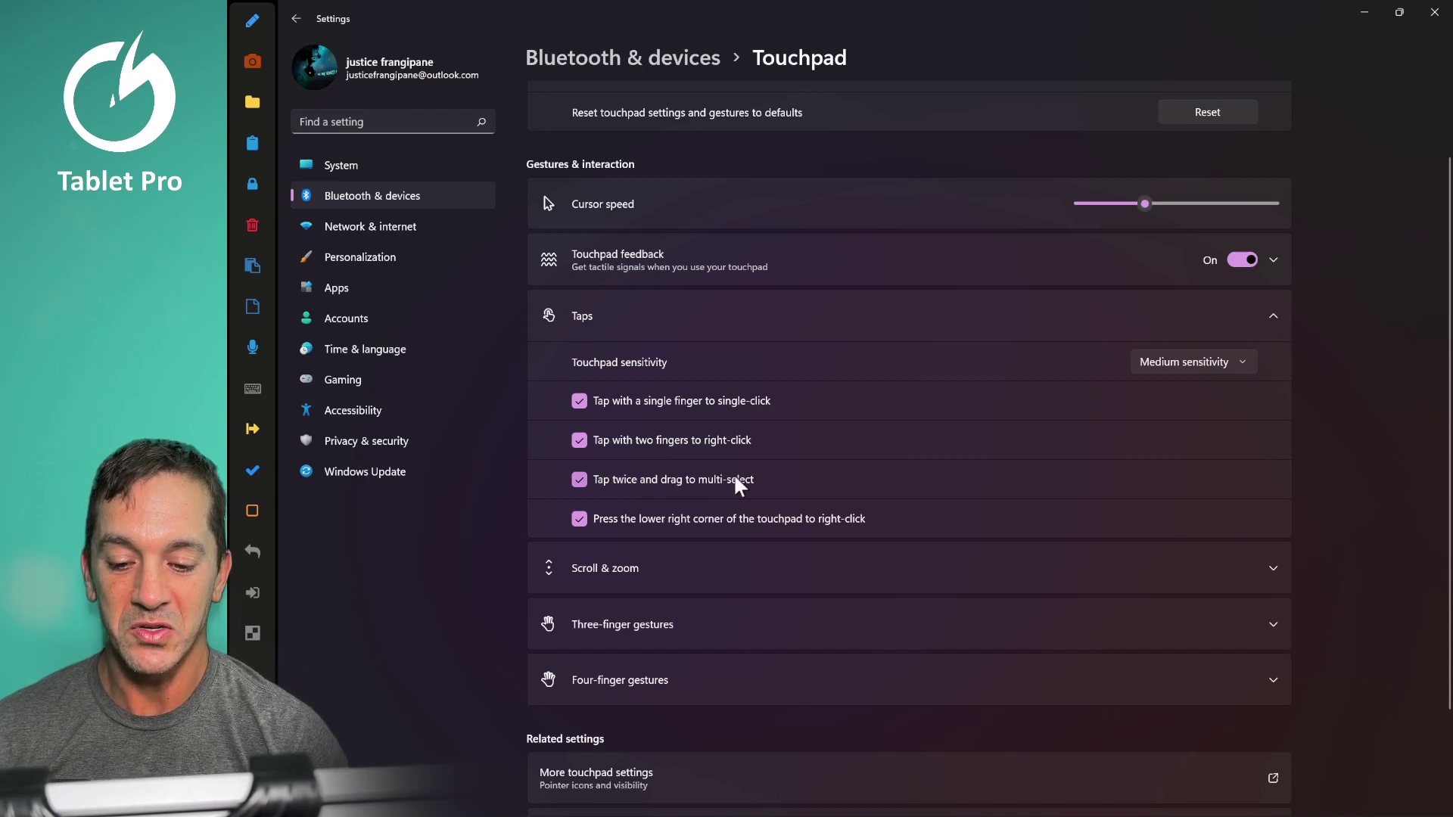
Drag OneNote.png from File Explorer's Quick access onto the desktop, then minimize Explorer.
{"action": "left_click", "coordinate": [1355, 12]}
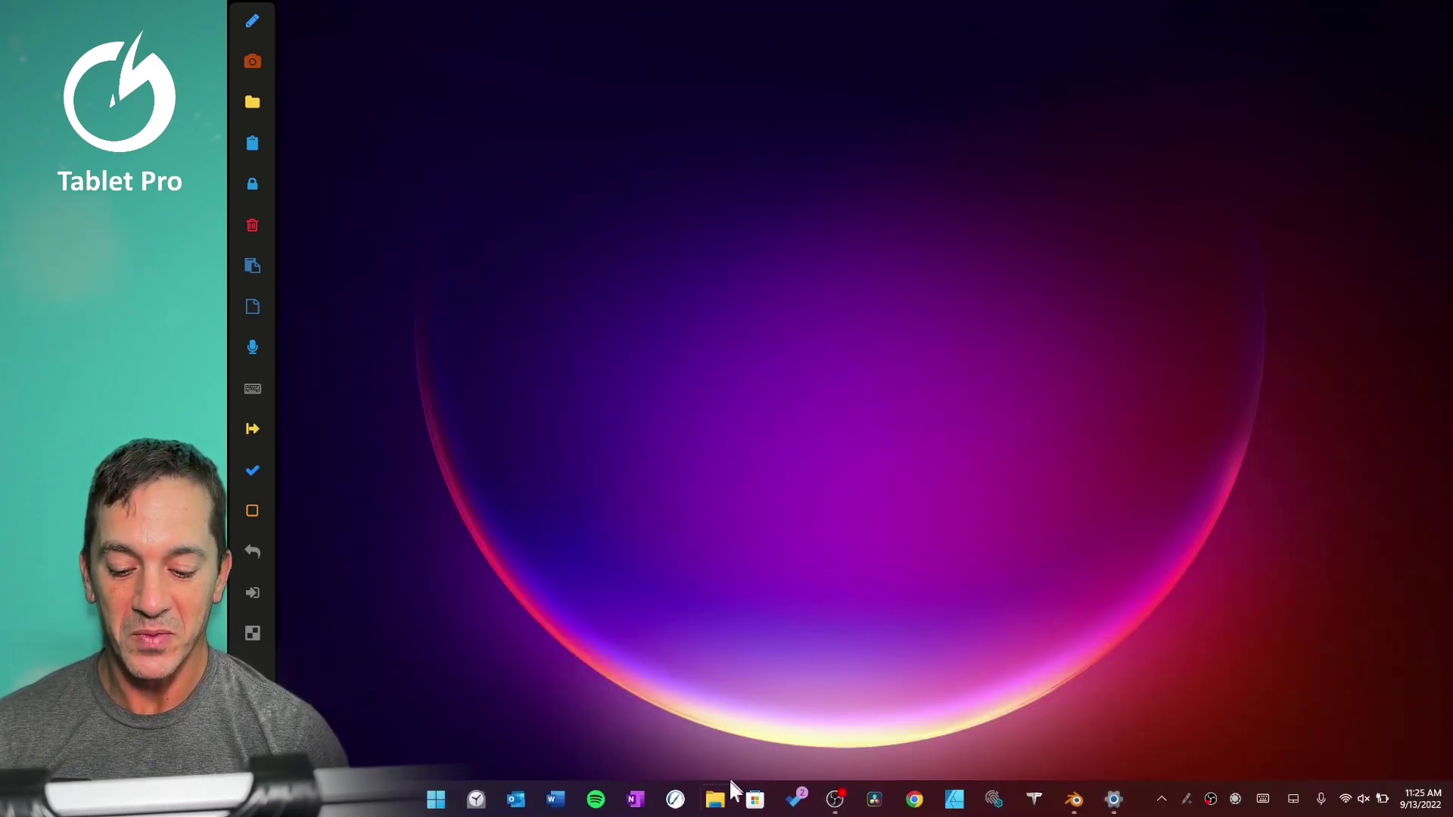
{"action": "left_click", "coordinate": [717, 796]}
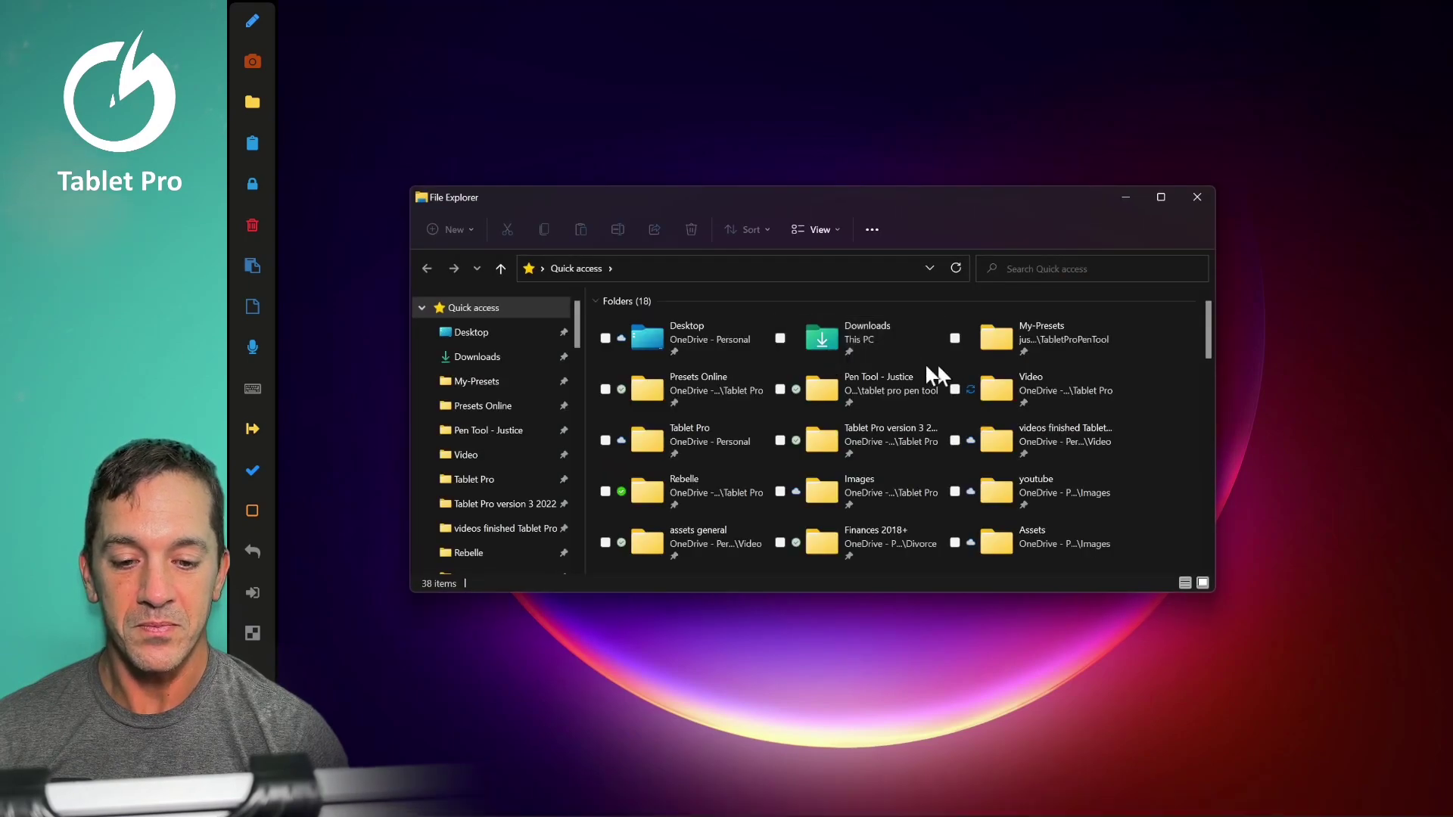
{"action": "scroll", "coordinate": [909, 389], "scroll_direction": "down", "scroll_amount": 10}
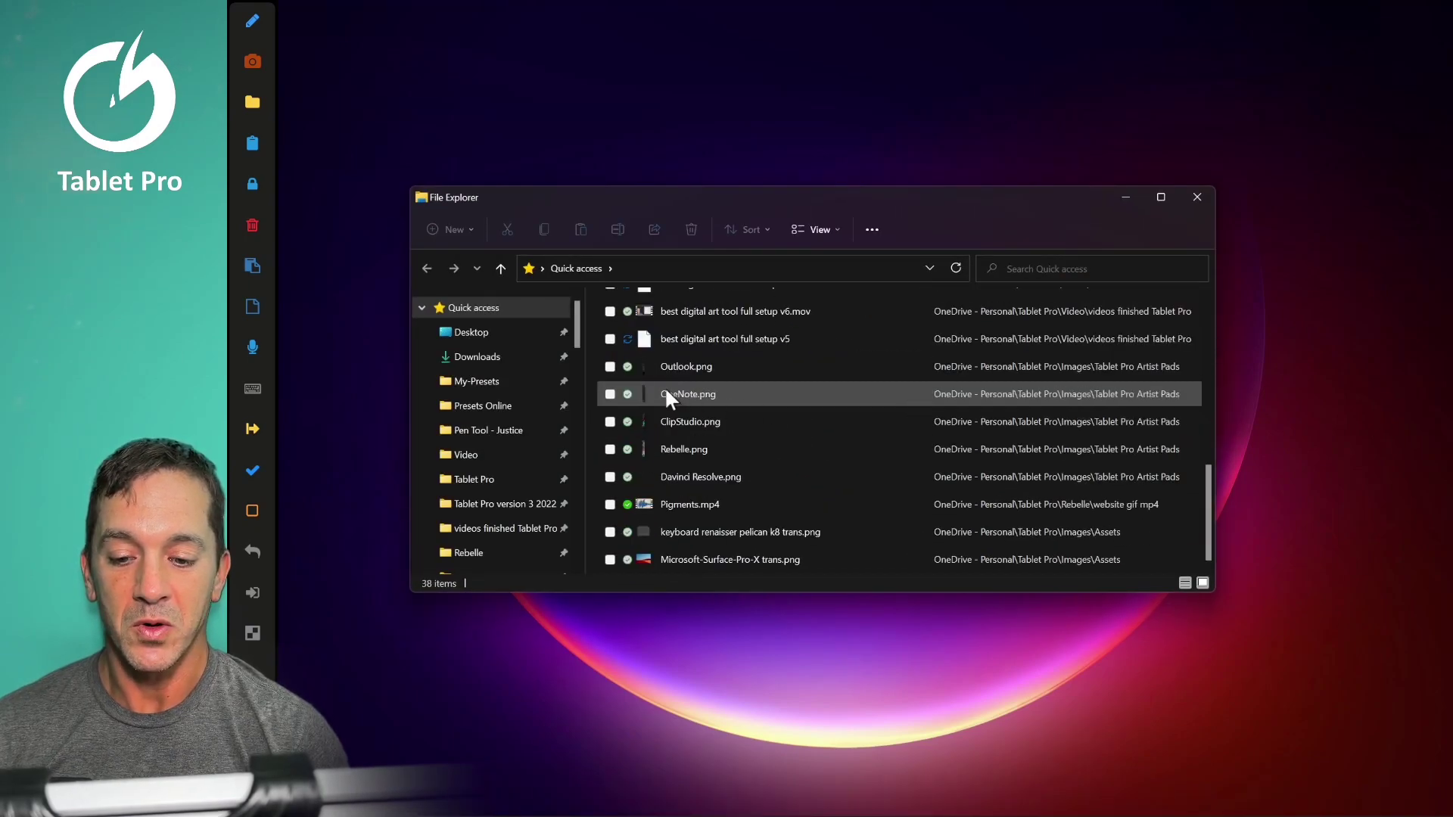
{"action": "mouse_move", "coordinate": [665, 387]}
{"action": "left_mouse_down"}
{"action": "mouse_move", "coordinate": [746, 425]}
{"action": "mouse_move", "coordinate": [988, 633]}
{"action": "mouse_move", "coordinate": [901, 615]}
{"action": "mouse_move", "coordinate": [669, 375]}
{"action": "mouse_move", "coordinate": [825, 525]}
{"action": "mouse_move", "coordinate": [1060, 707]}
{"action": "mouse_move", "coordinate": [806, 456]}
{"action": "mouse_move", "coordinate": [687, 394]}
{"action": "left_mouse_up"}
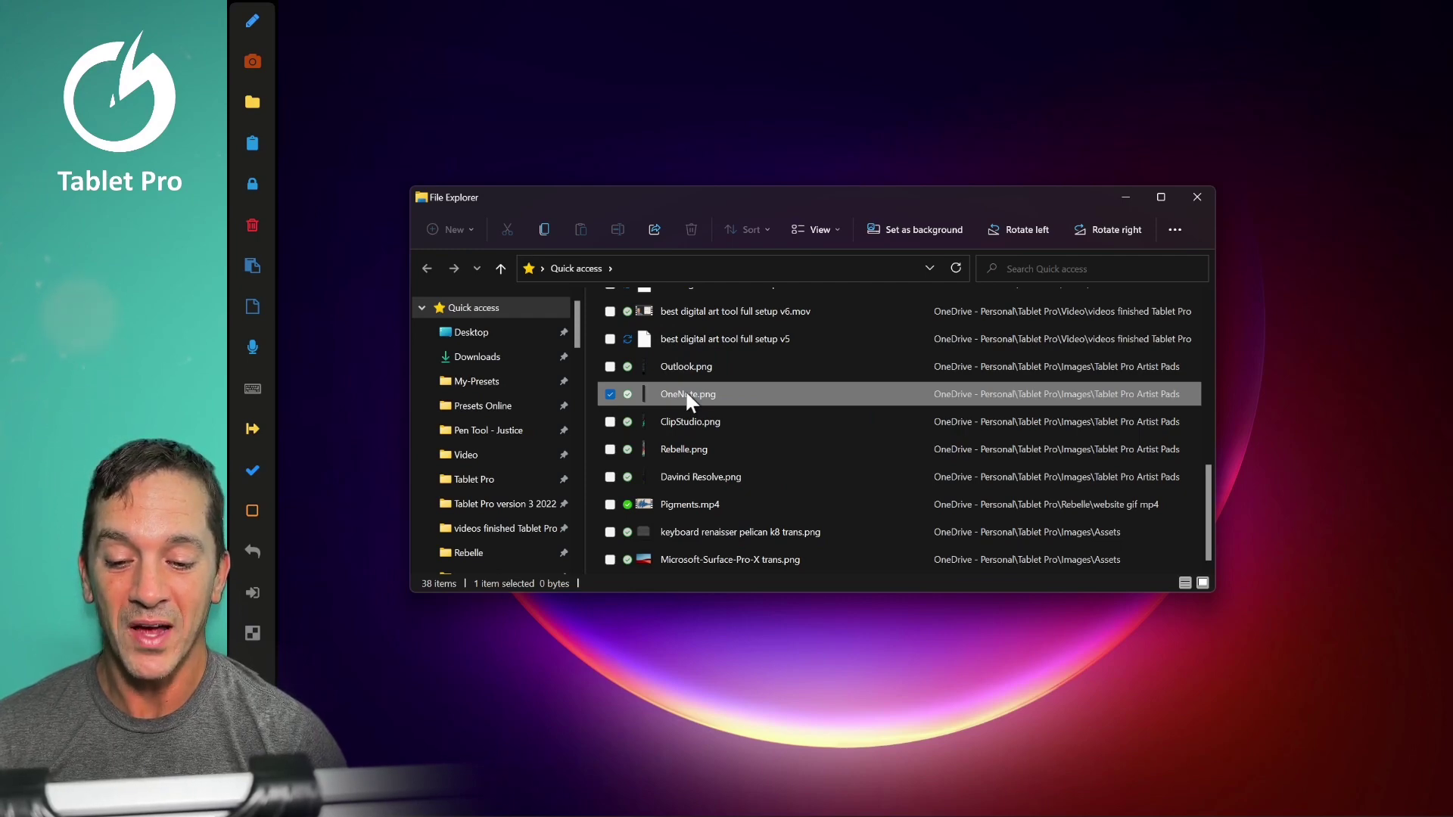
{"action": "left_click_drag", "start_coordinate": [648, 392], "coordinate": [738, 479]}
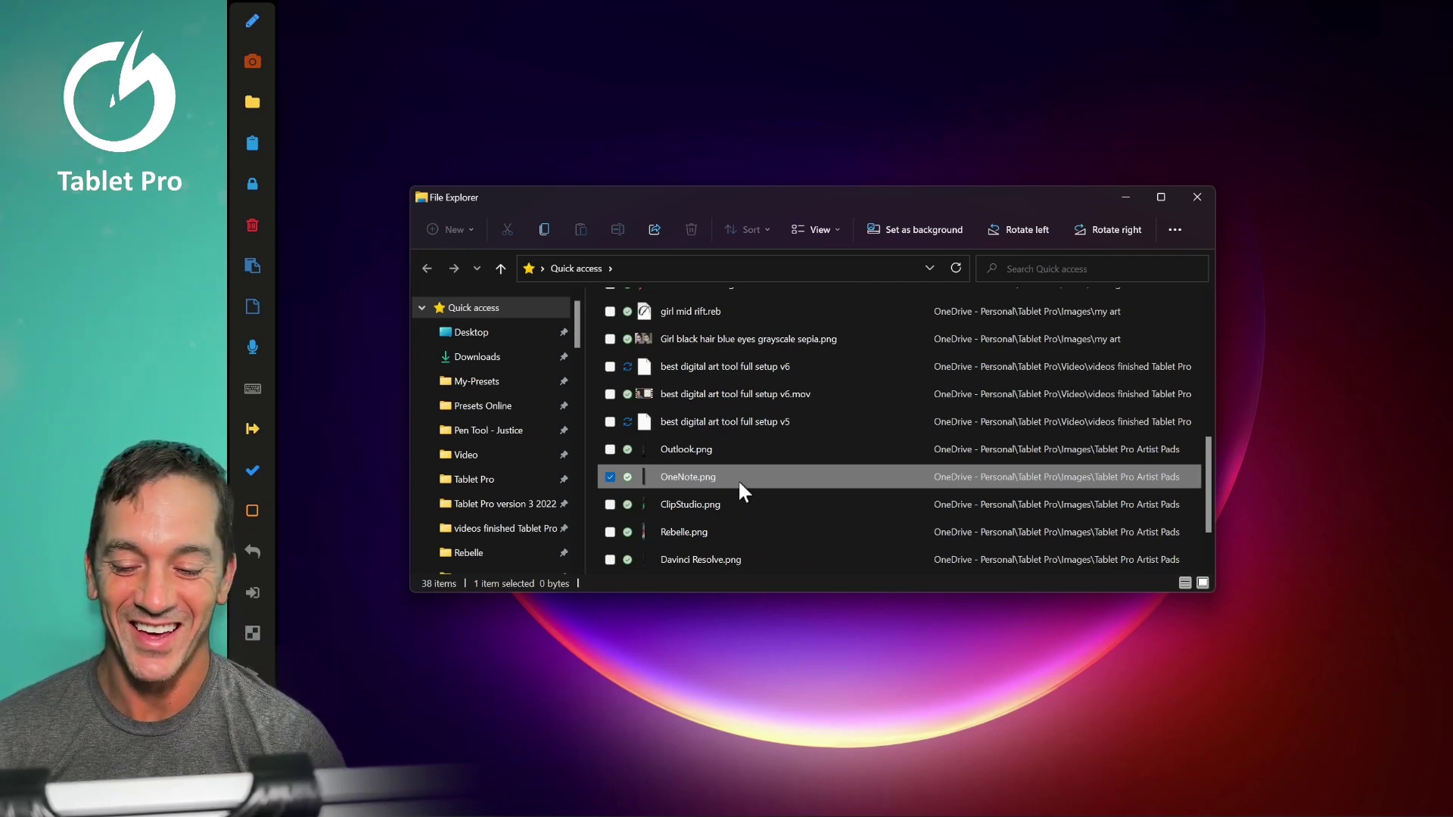
{"action": "left_click", "coordinate": [1126, 198]}
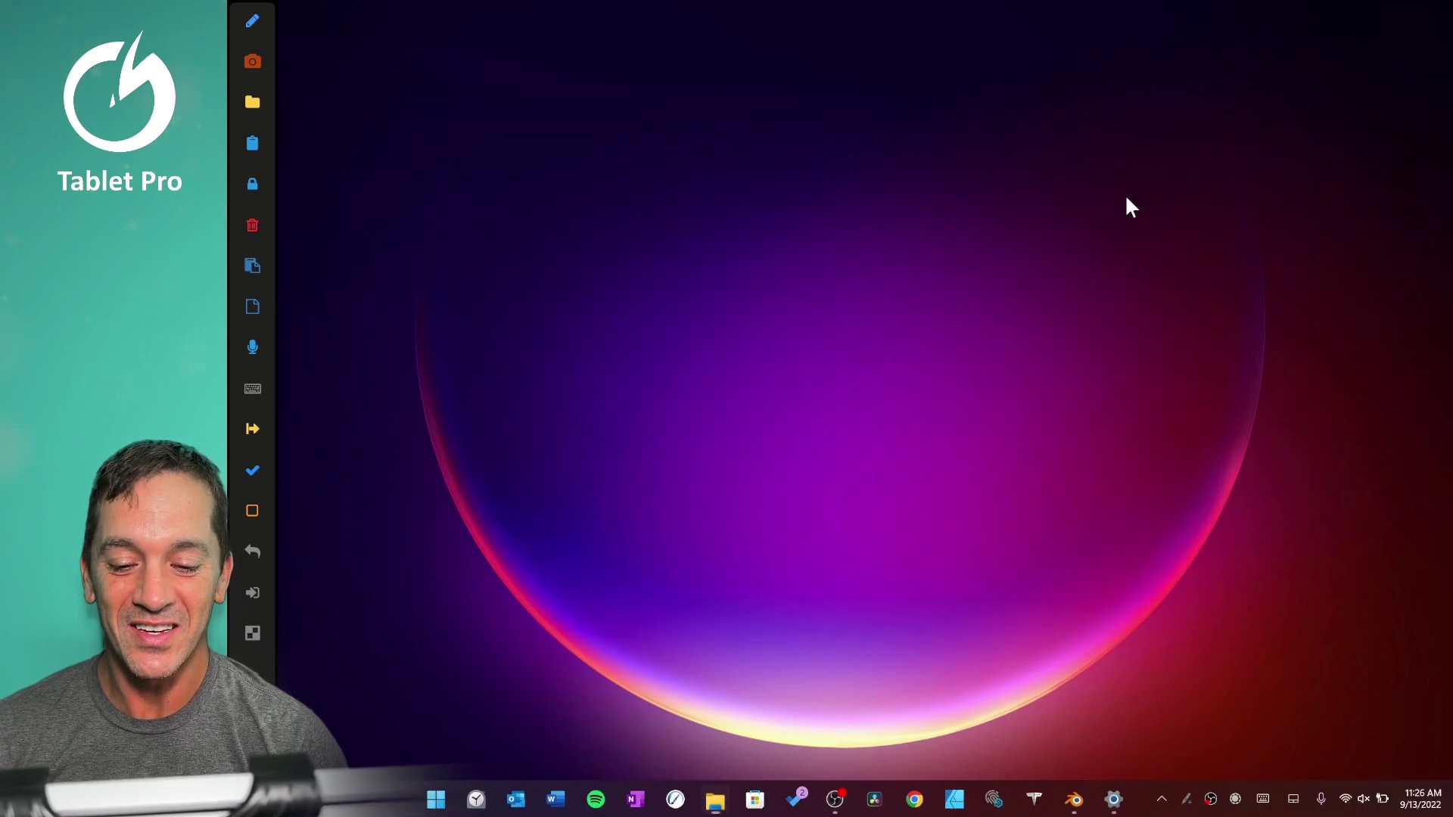
Restore Settings and open the Touchpad Advanced gestures page.
{"action": "left_click", "coordinate": [1113, 799]}
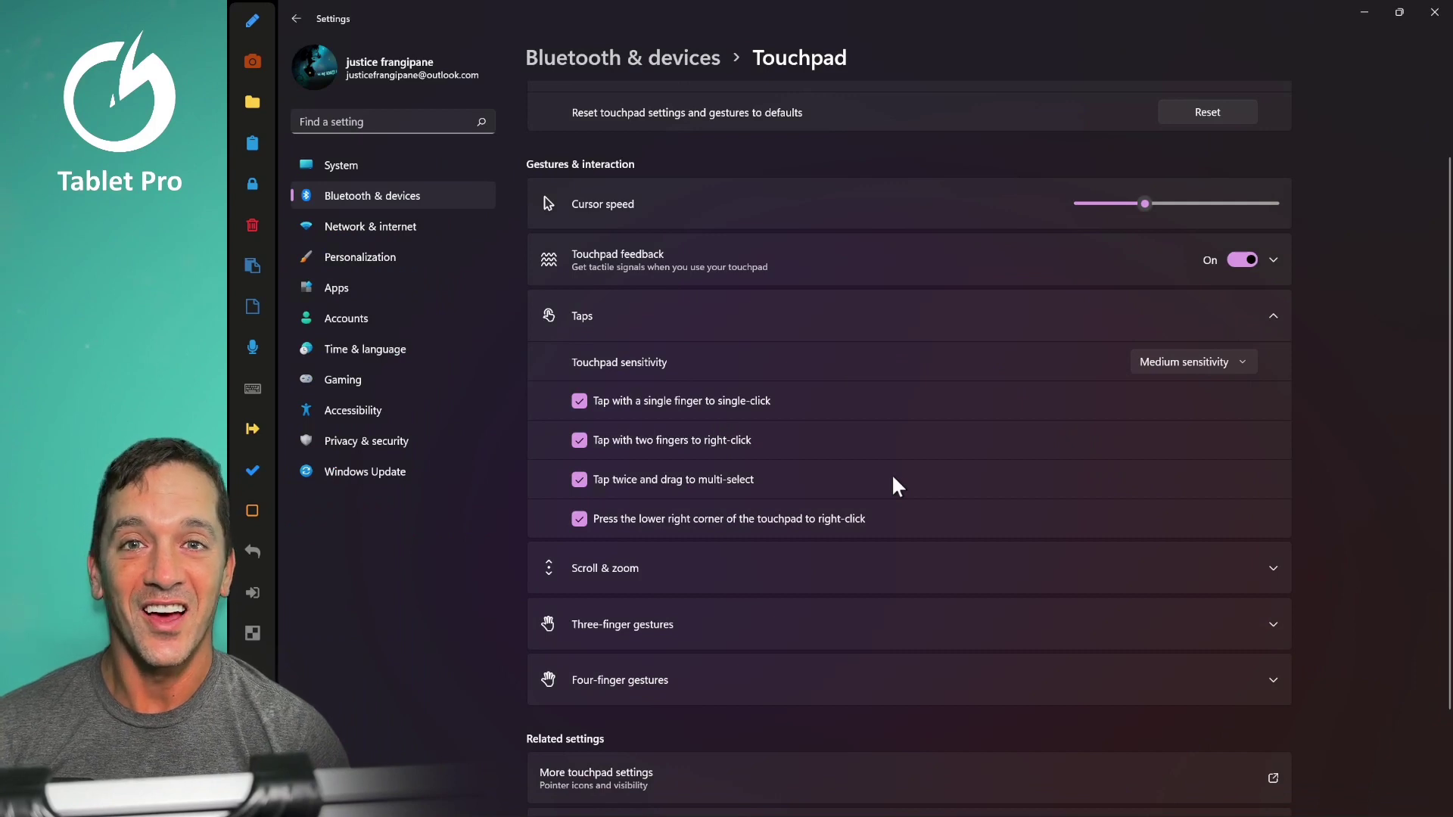
{"action": "scroll", "coordinate": [894, 478], "scroll_direction": "down", "scroll_amount": 2}
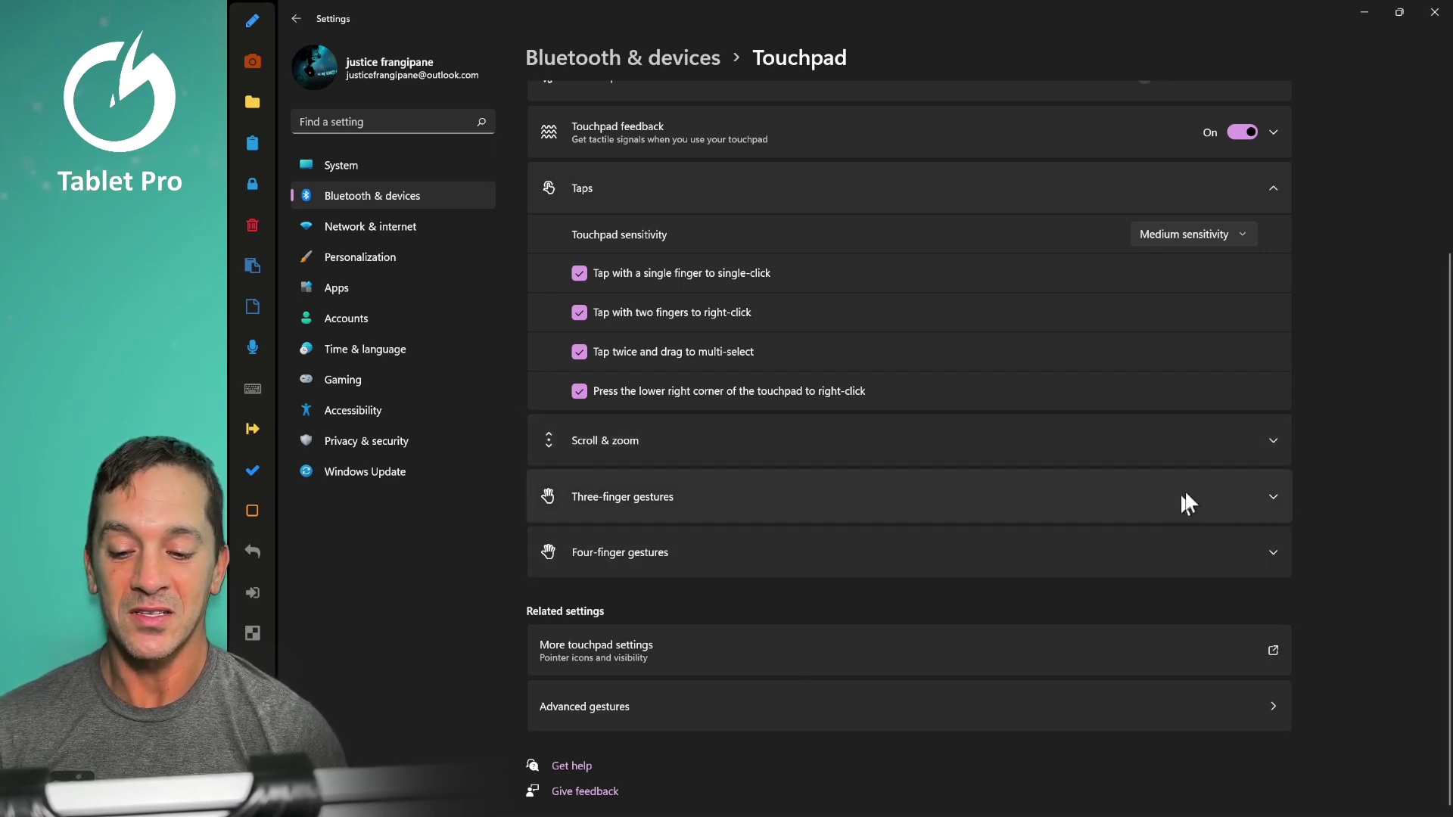
{"action": "left_click", "coordinate": [1275, 699]}
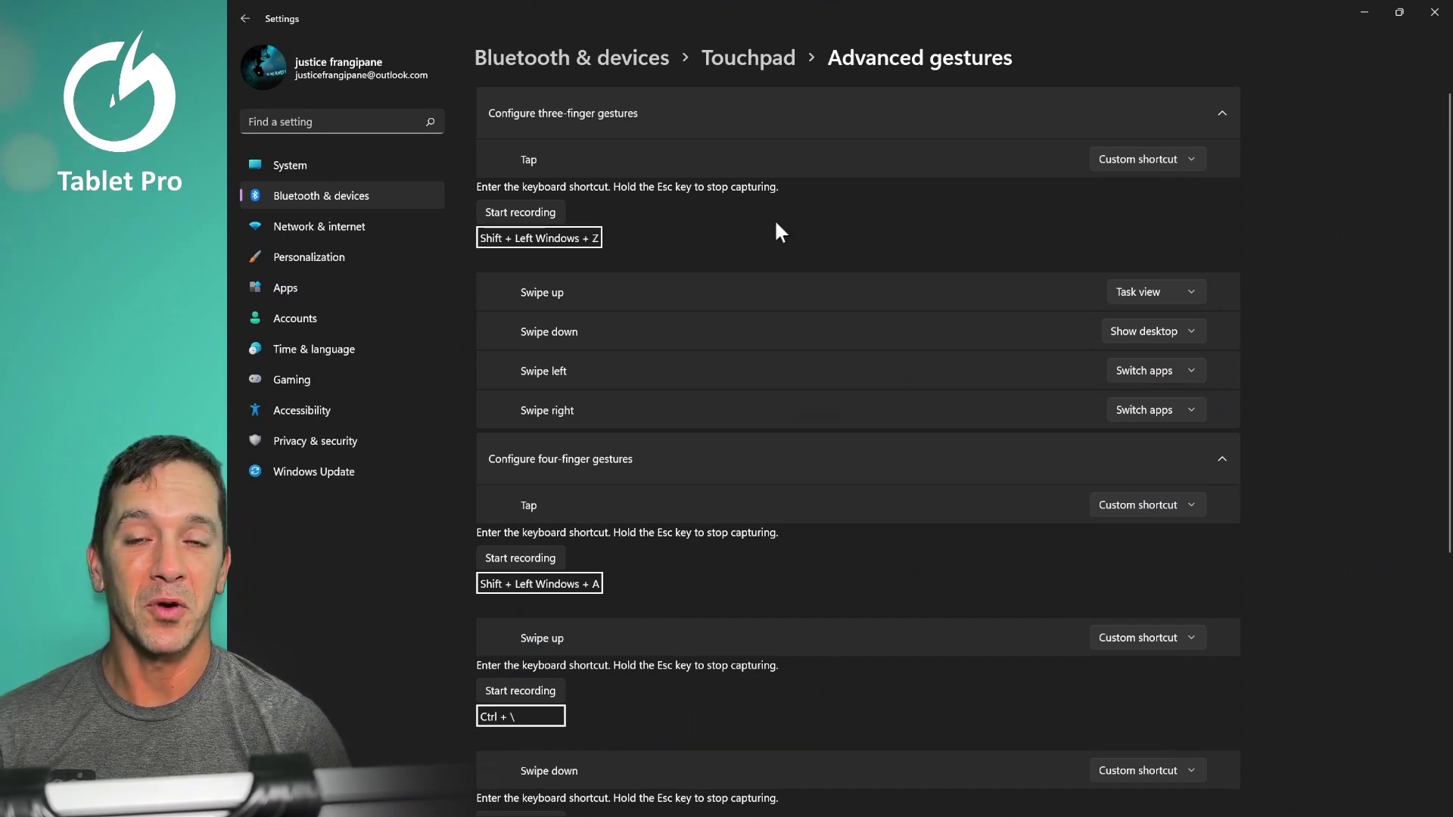
Summon the Tablet Pro sidebar with Shift+Win+Z, expand it, and review four-finger shortcuts.
{"action": "key", "text": "shift+super+z"}
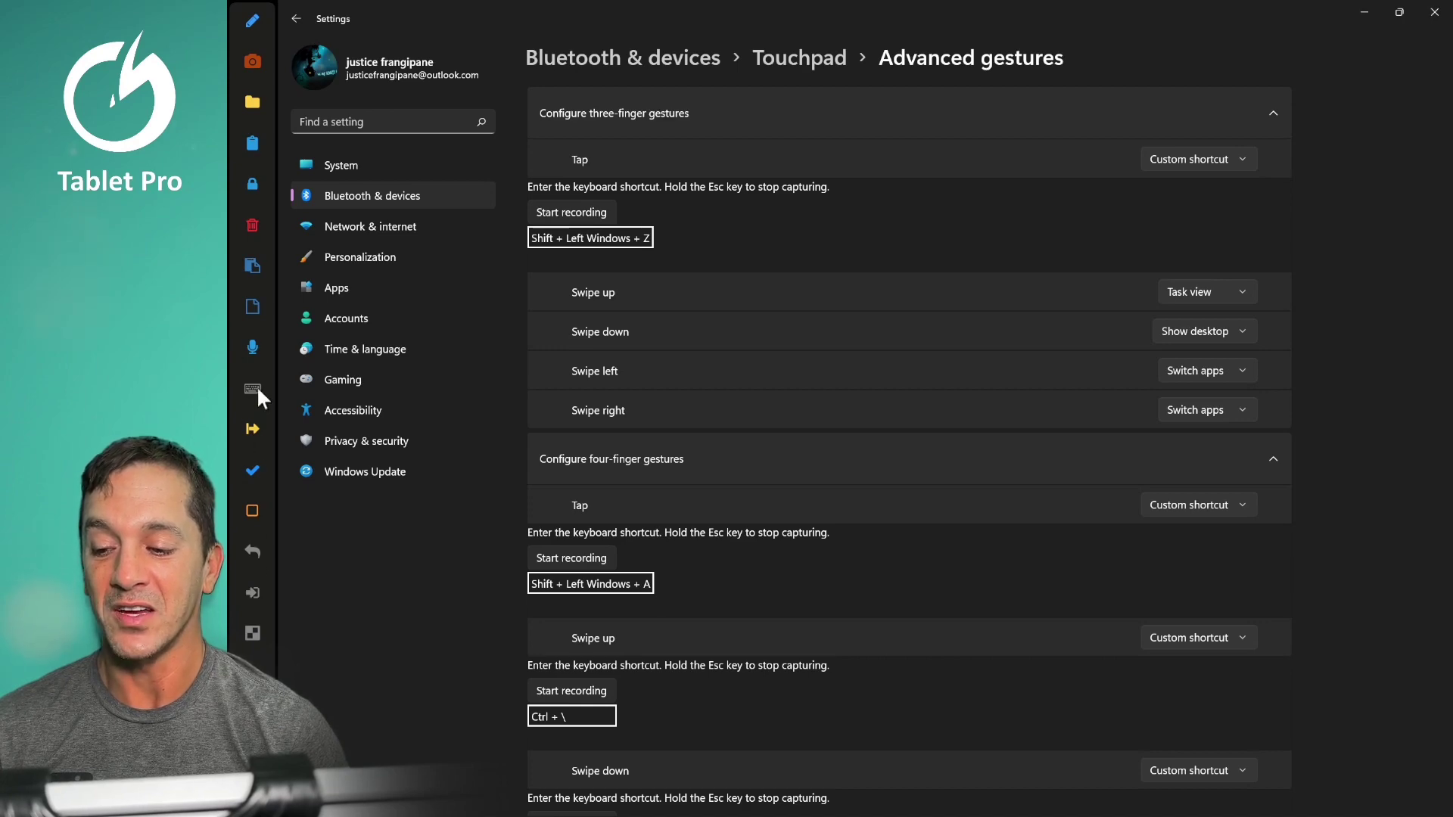
{"action": "left_click", "coordinate": [253, 429]}
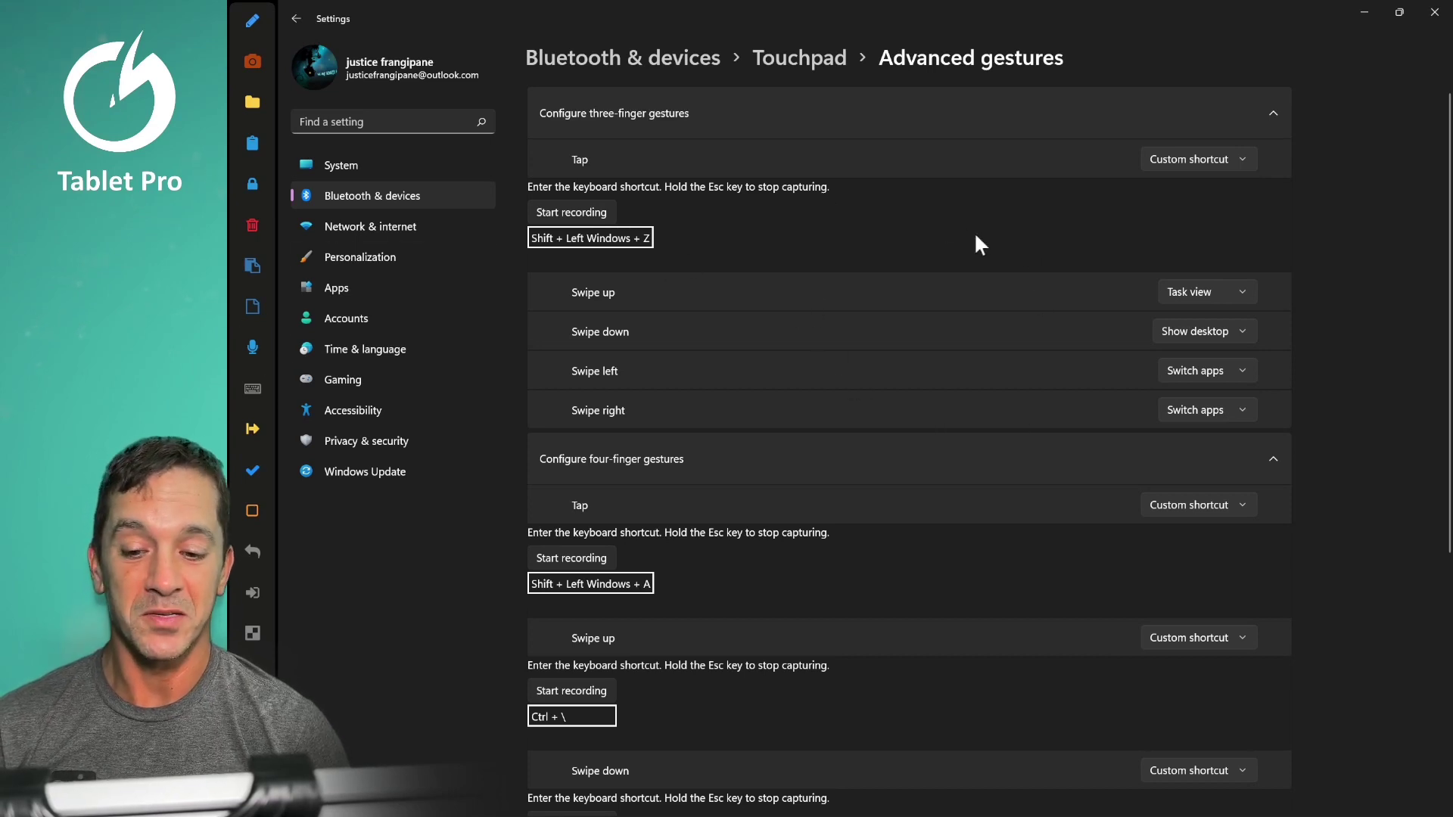
{"action": "scroll", "coordinate": [788, 563], "scroll_direction": "down", "scroll_amount": 3}
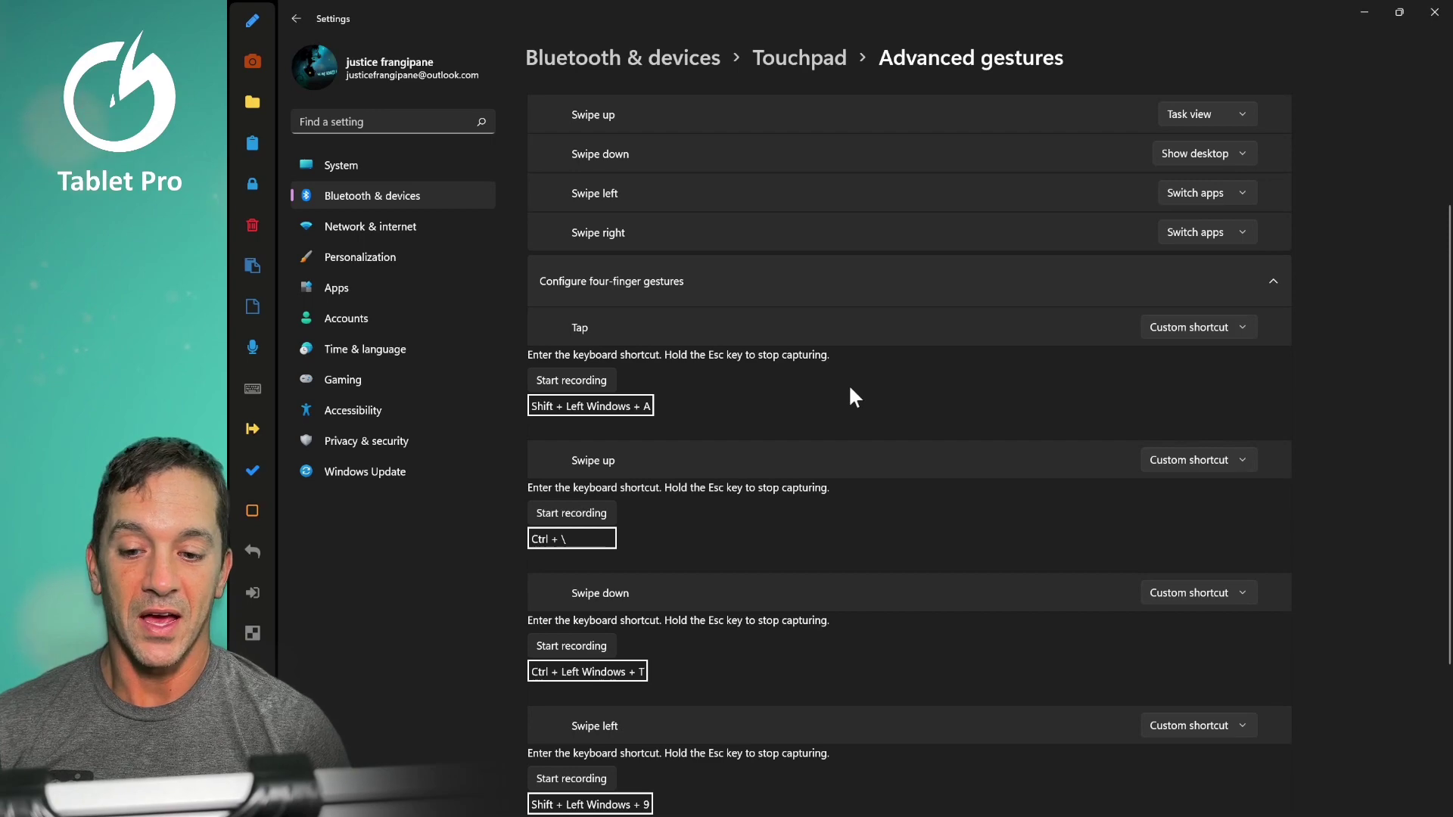
{"action": "scroll", "coordinate": [851, 394], "scroll_direction": "up", "scroll_amount": 1}
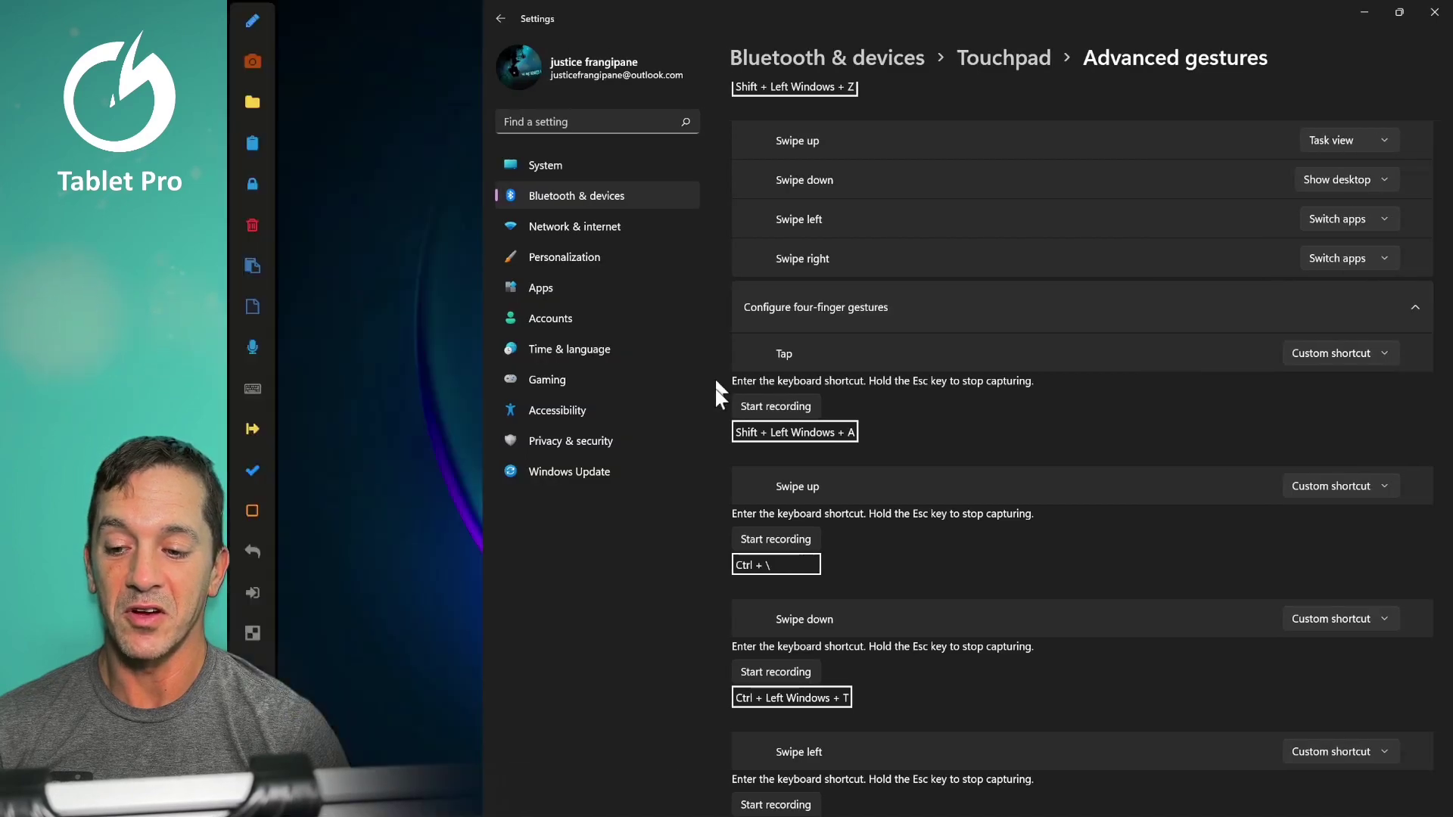
{"action": "scroll", "coordinate": [853, 451], "scroll_direction": "down", "scroll_amount": 3}
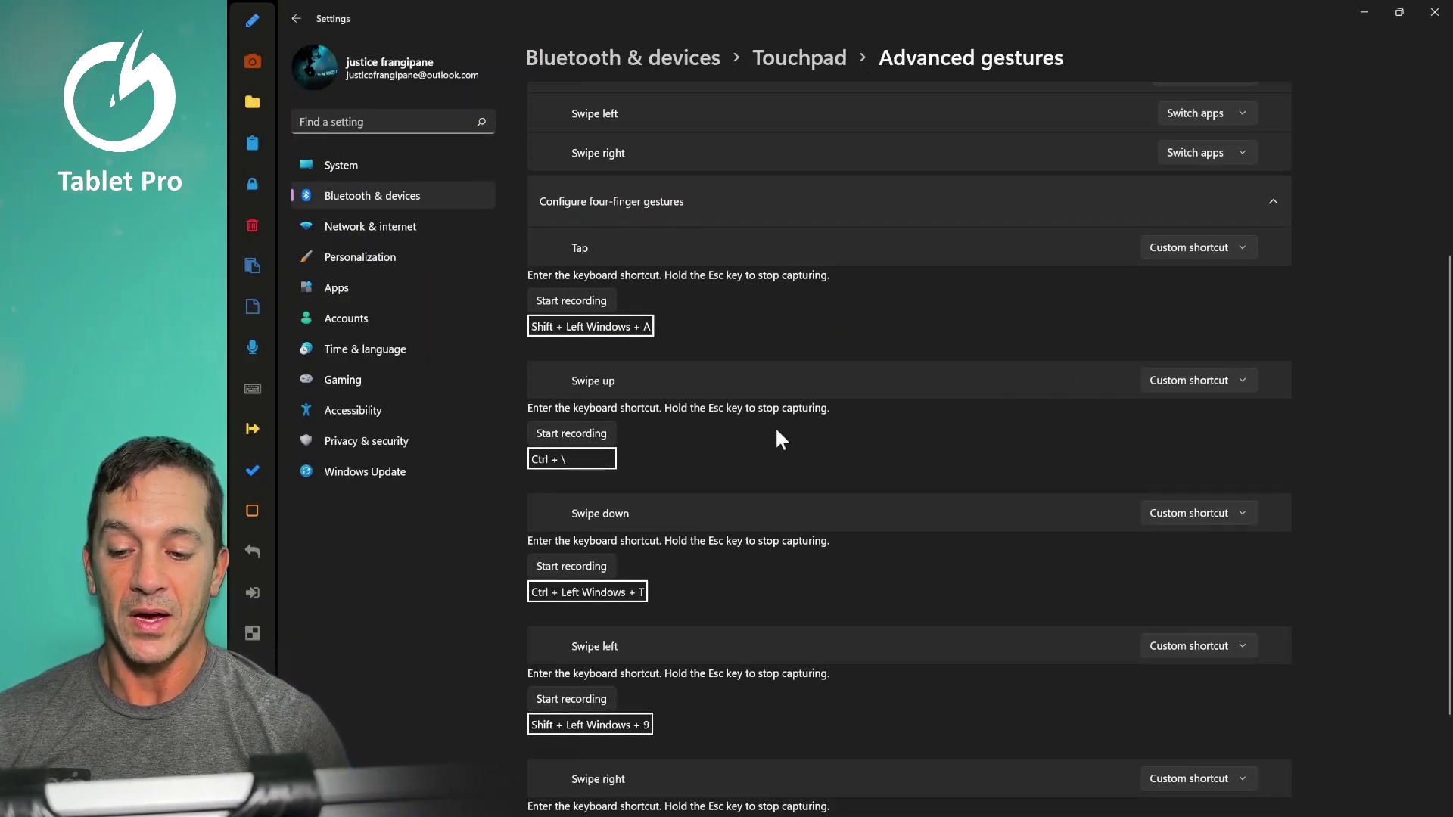
In Tablet Pro PEN (Shift+Win+A), browse presets from Artrage onward, pick Gimp, then close.
{"action": "key", "text": "shift+super+a"}
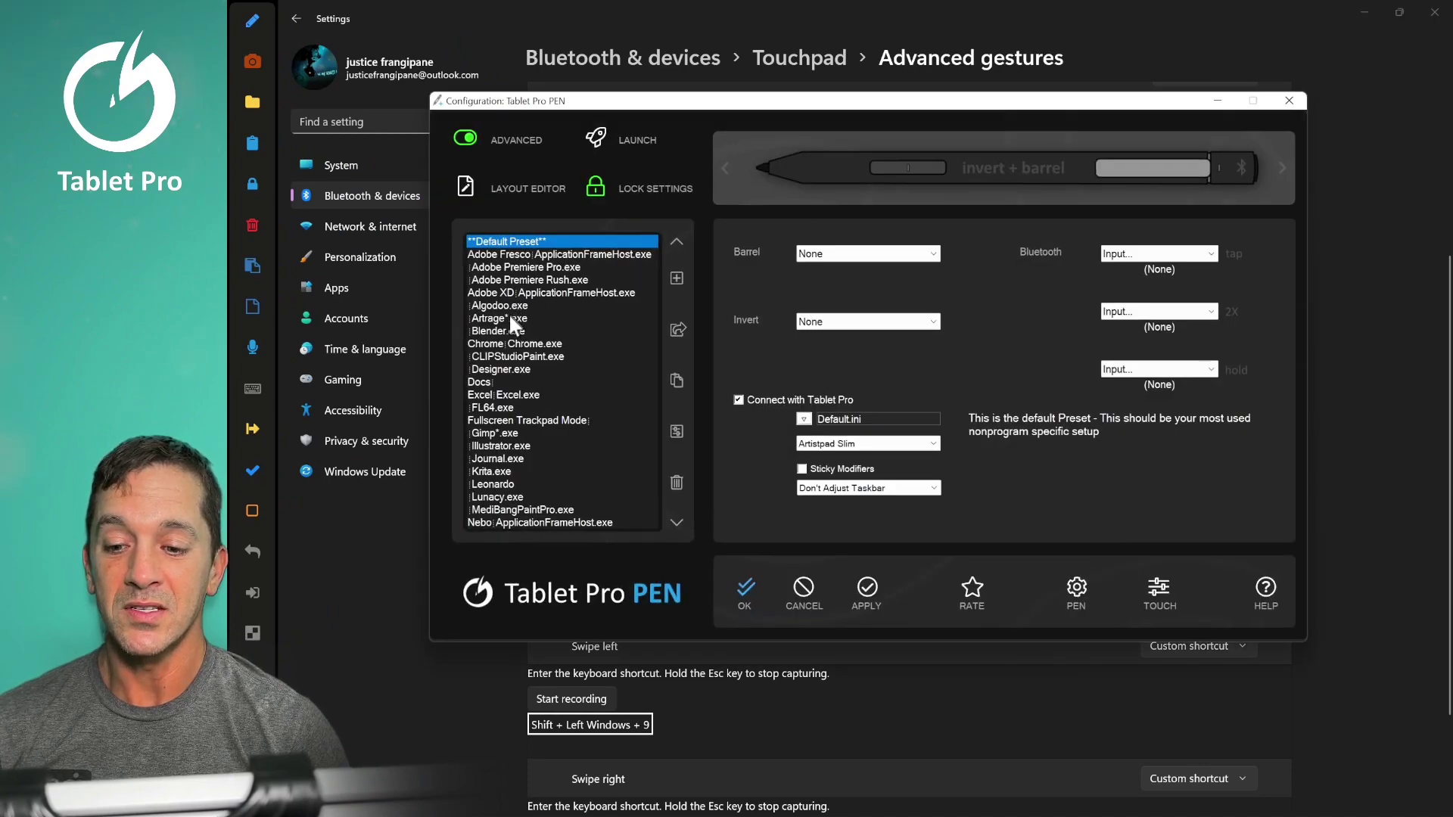
{"action": "left_click", "coordinate": [509, 318]}
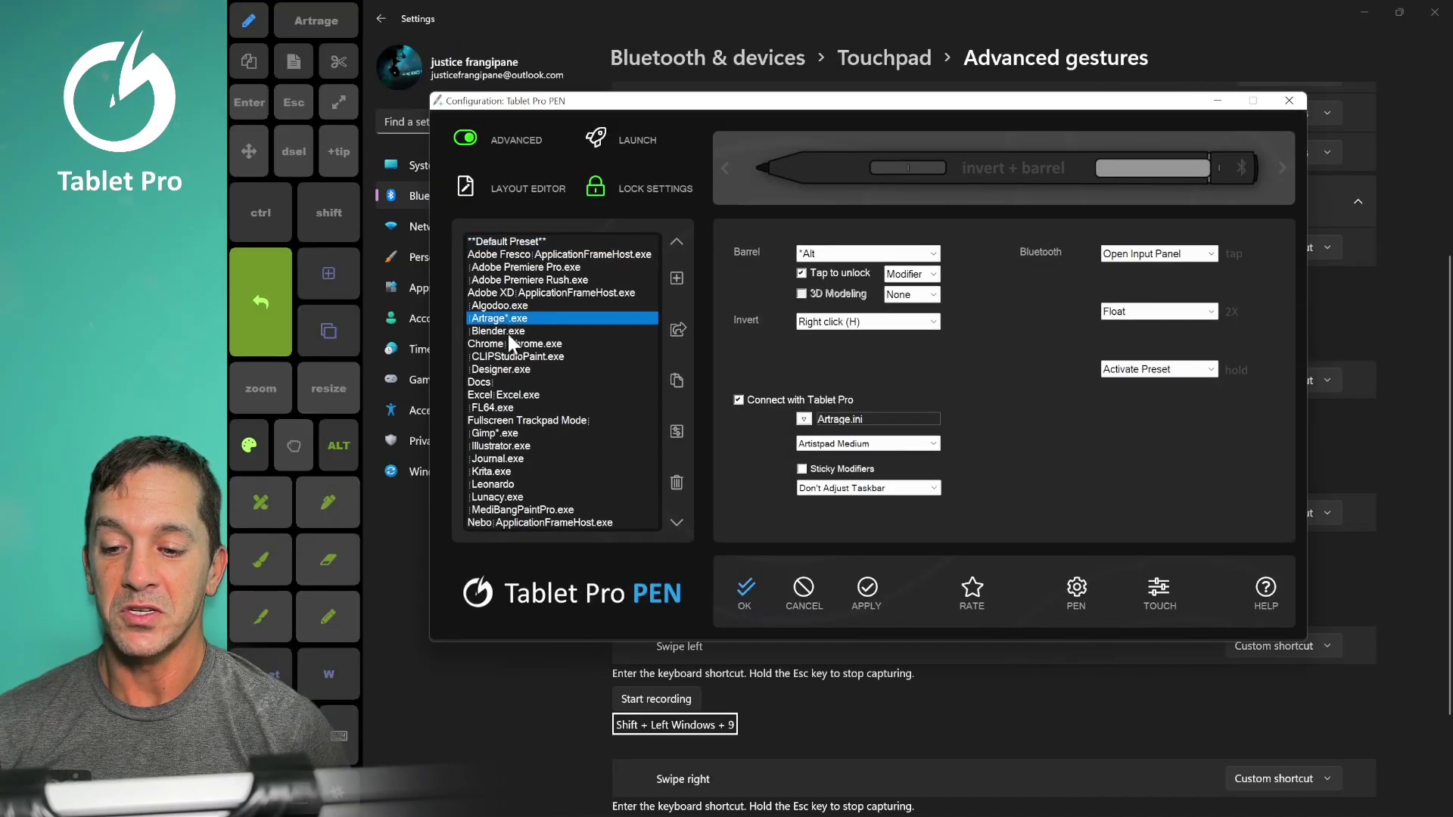
{"action": "left_click", "coordinate": [503, 331]}
{"action": "left_click", "coordinate": [493, 357]}
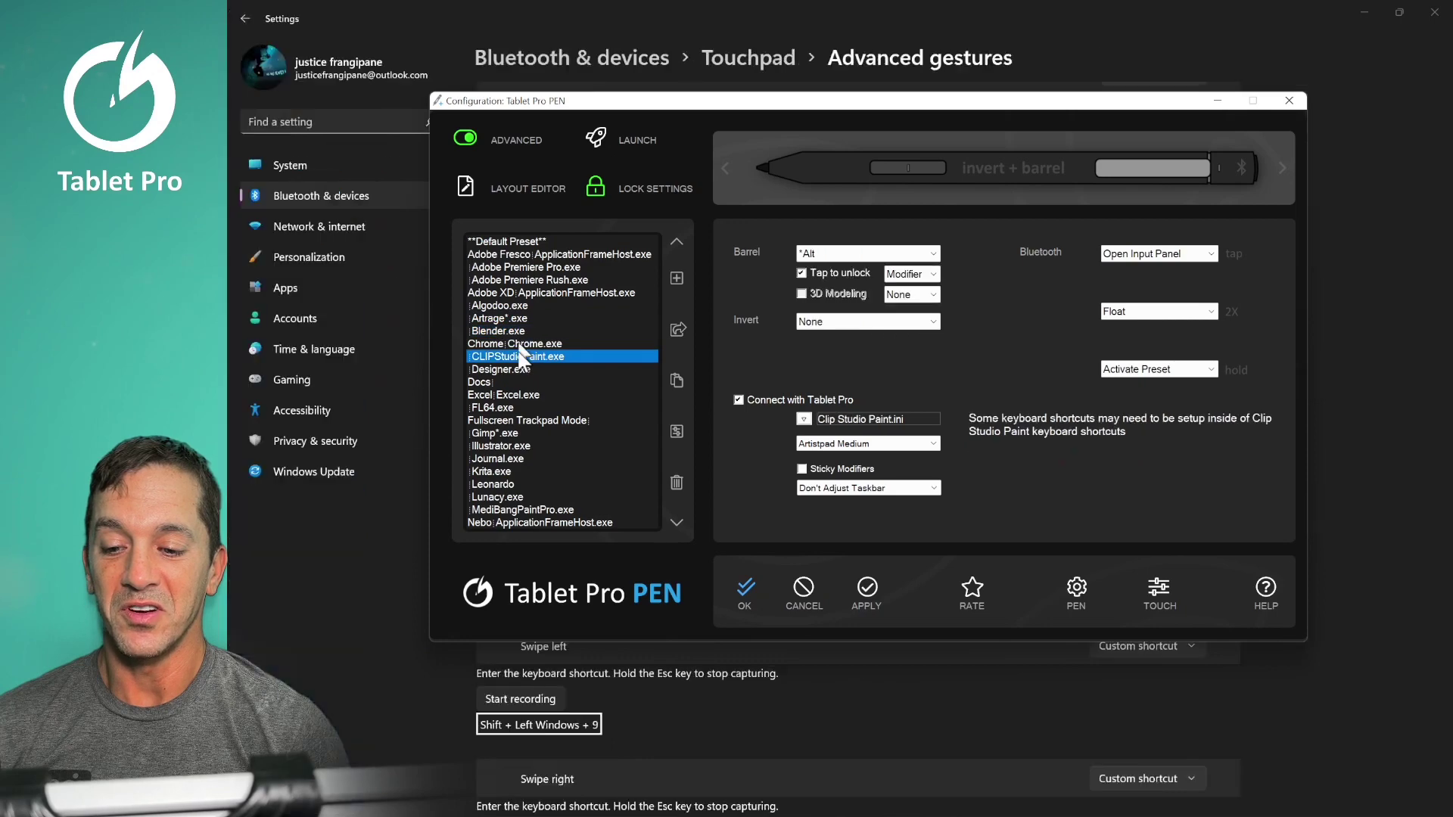
{"action": "left_click", "coordinate": [490, 369]}
{"action": "left_click", "coordinate": [529, 420]}
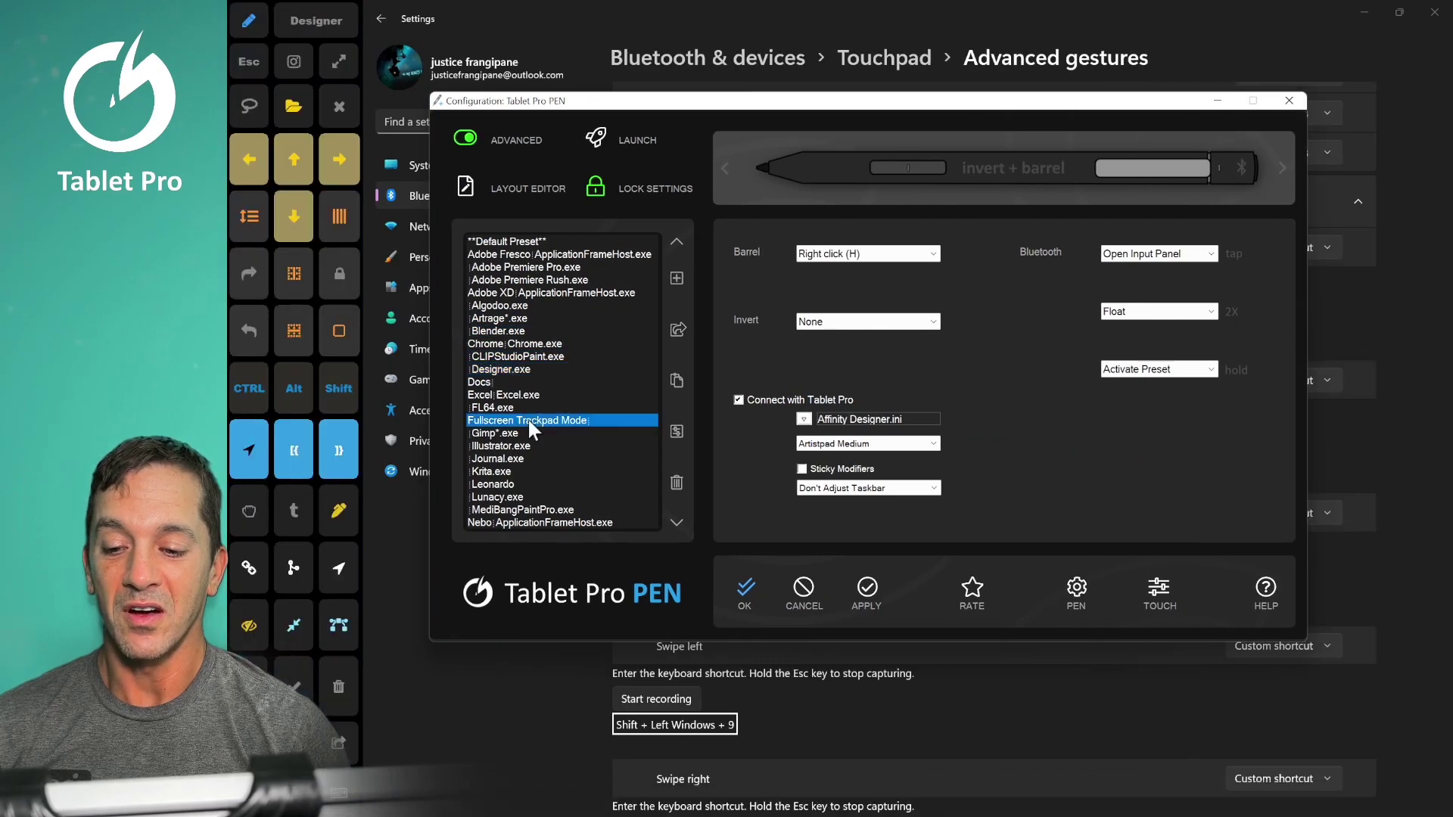
{"action": "left_click", "coordinate": [529, 433]}
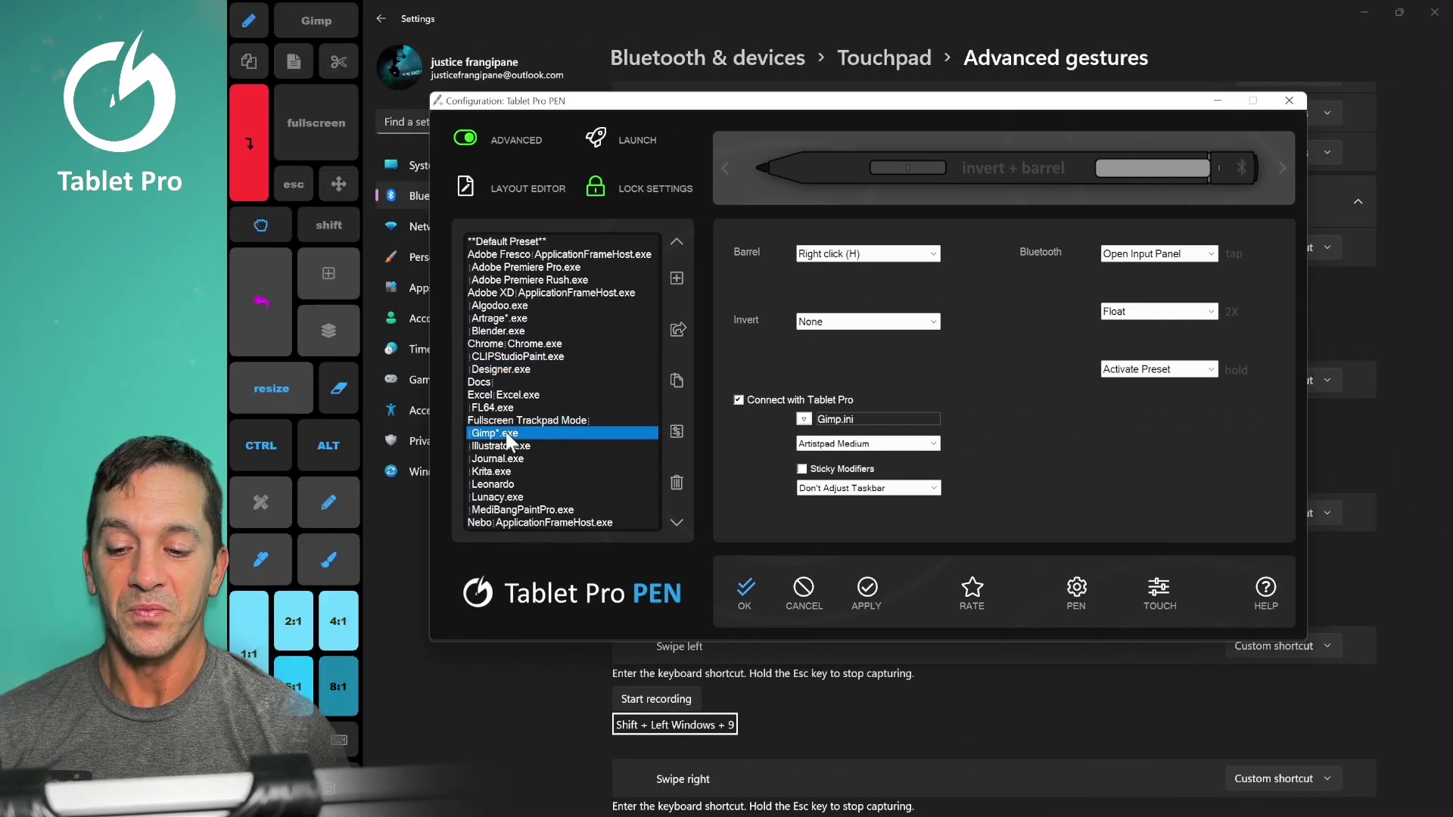
{"action": "left_click", "coordinate": [1280, 109]}
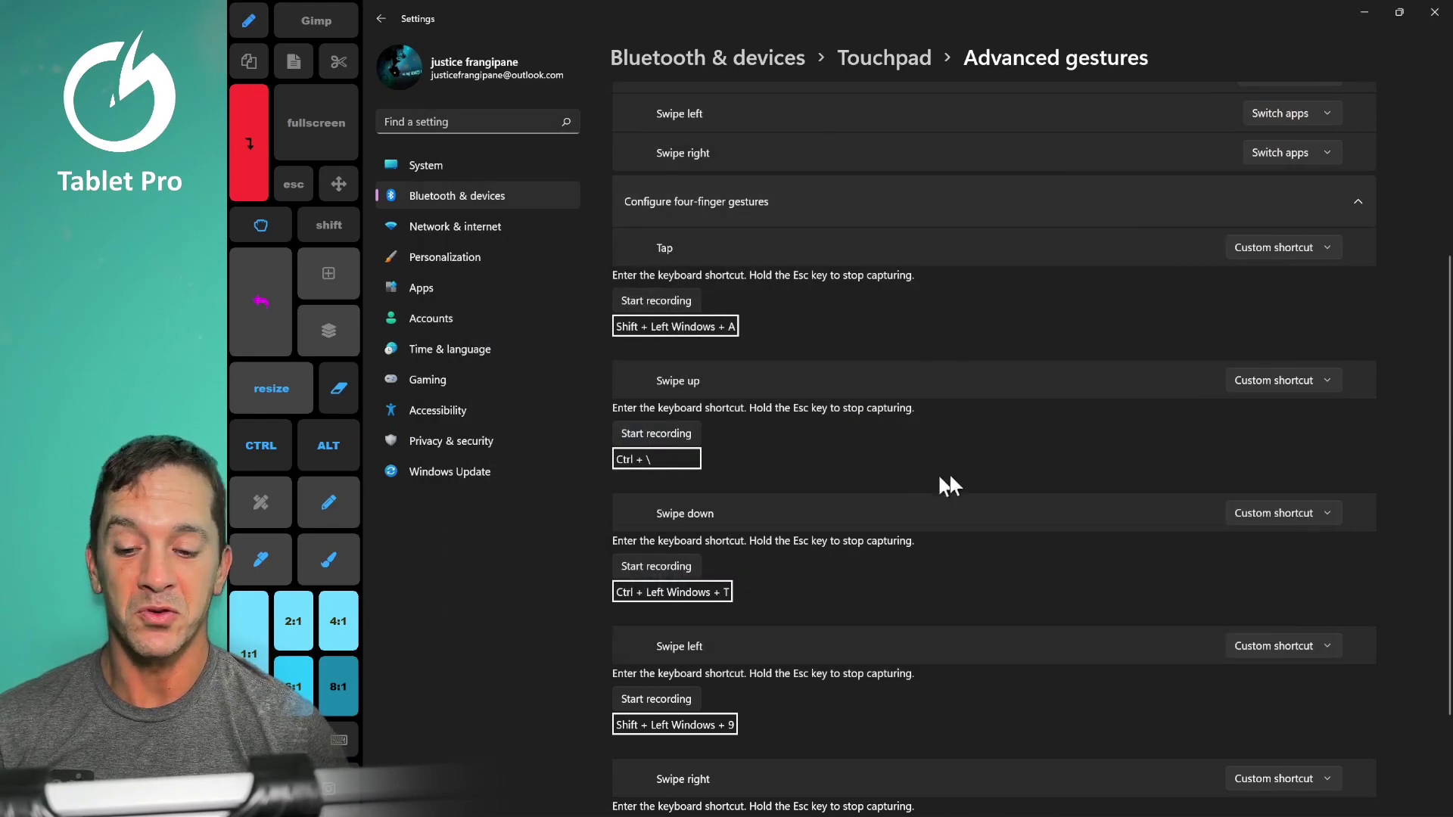
{"action": "scroll", "coordinate": [950, 472], "scroll_direction": "up", "scroll_amount": 3}
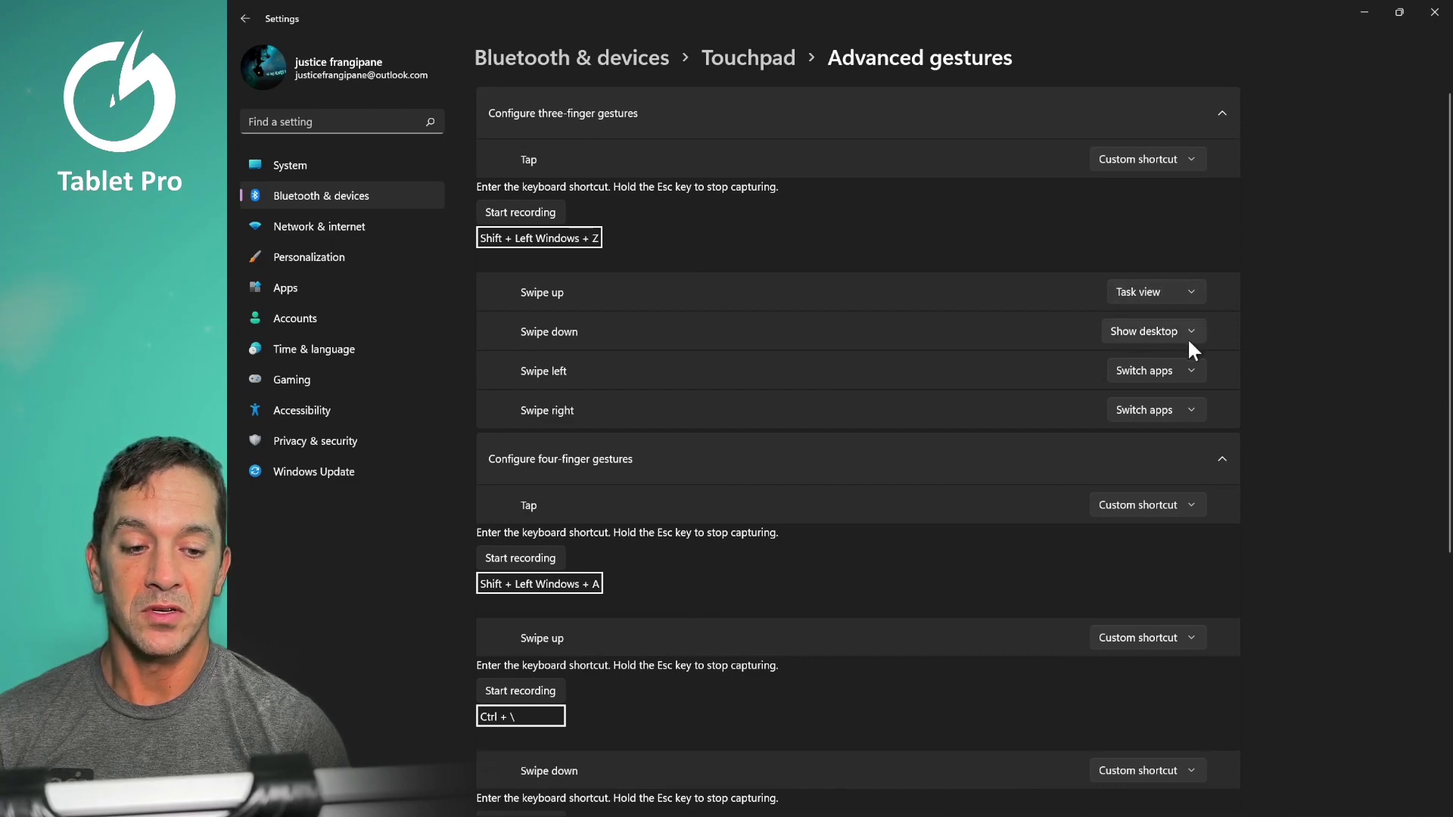
Toggle show desktop twice with Win+D, then return to Settings through Task view.
{"action": "key", "text": "super+d"}
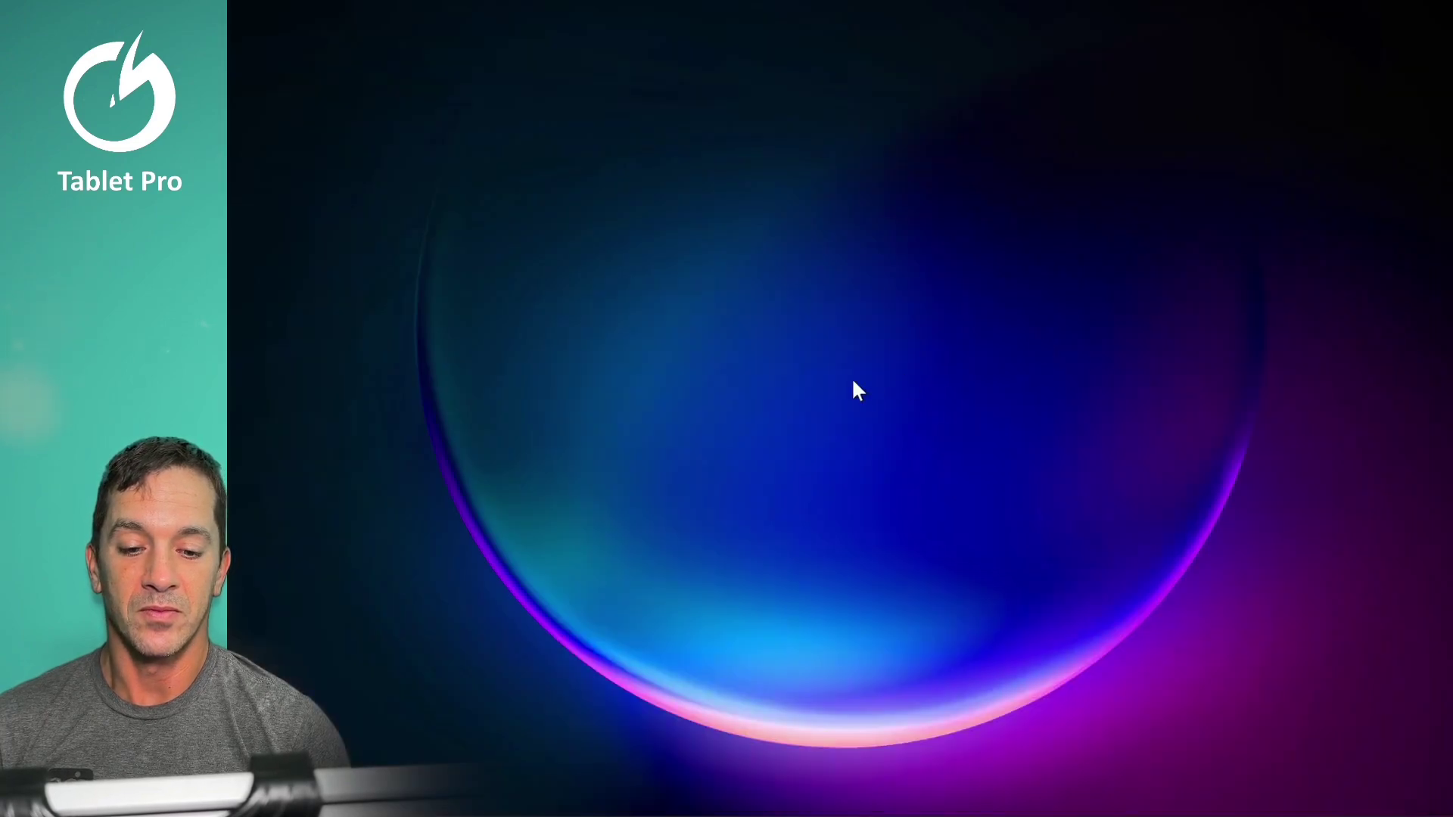
{"action": "key", "text": "super+d"}
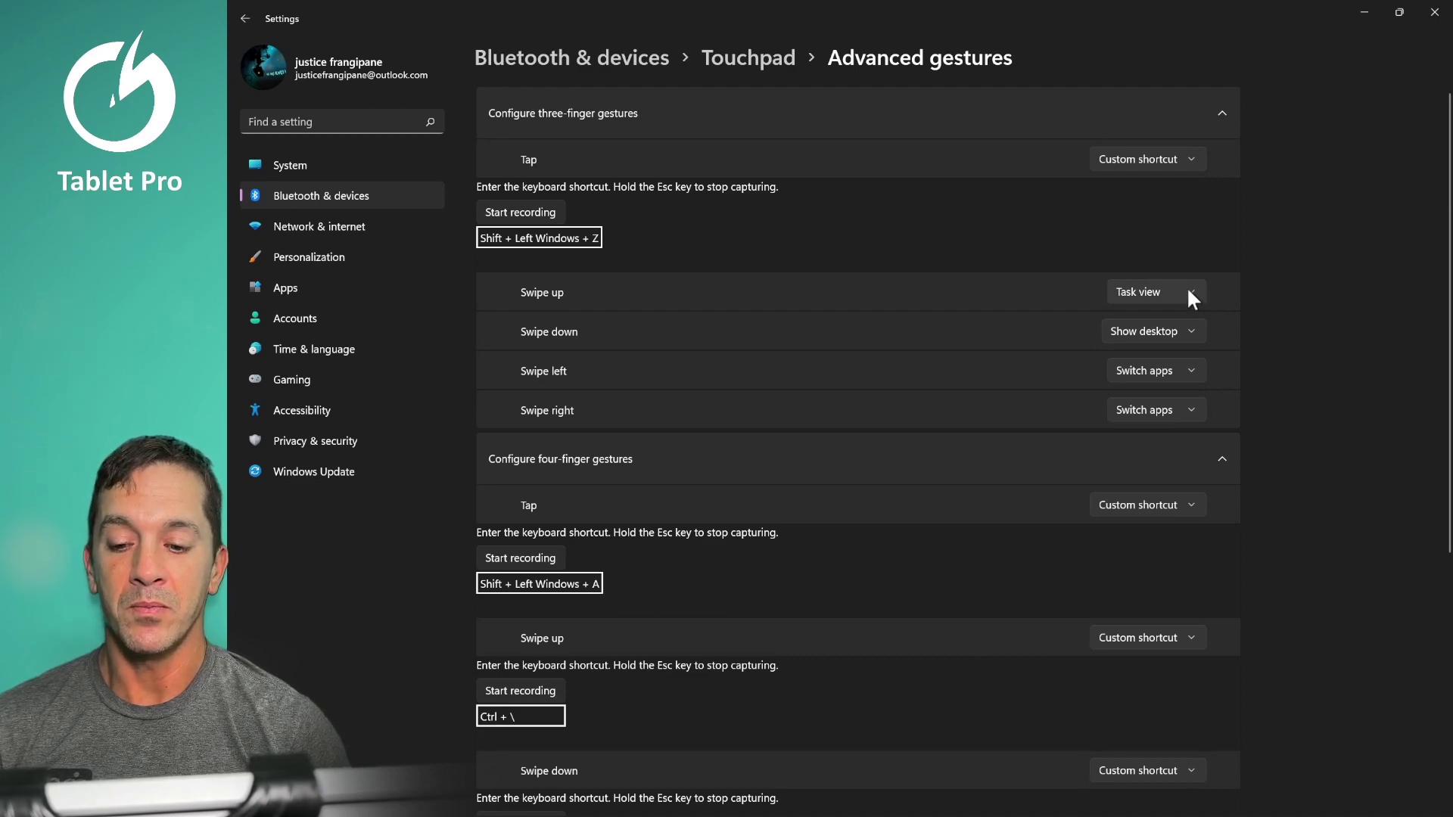
{"action": "key", "text": "super+Tab"}
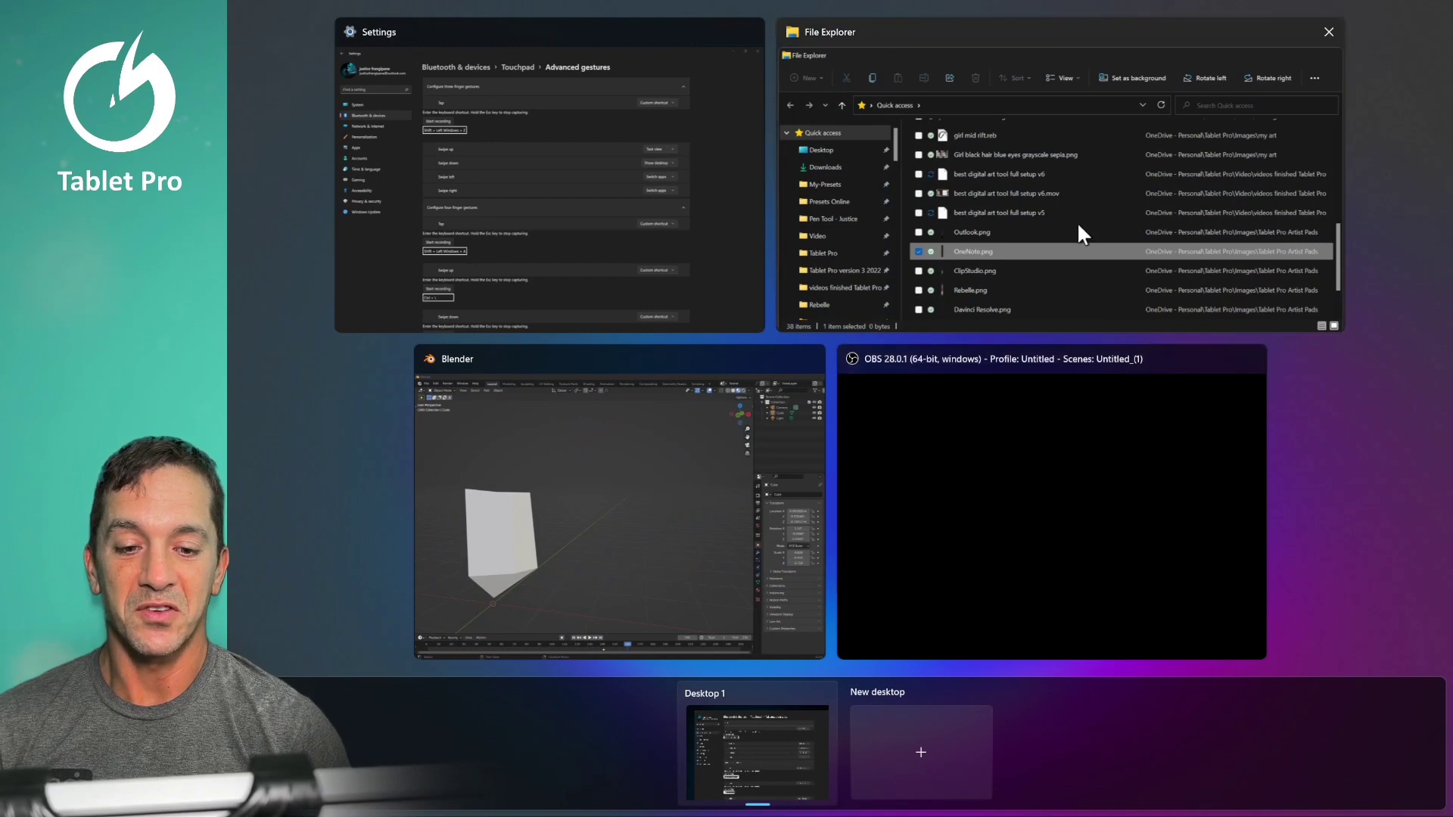
{"action": "left_click", "coordinate": [590, 280]}
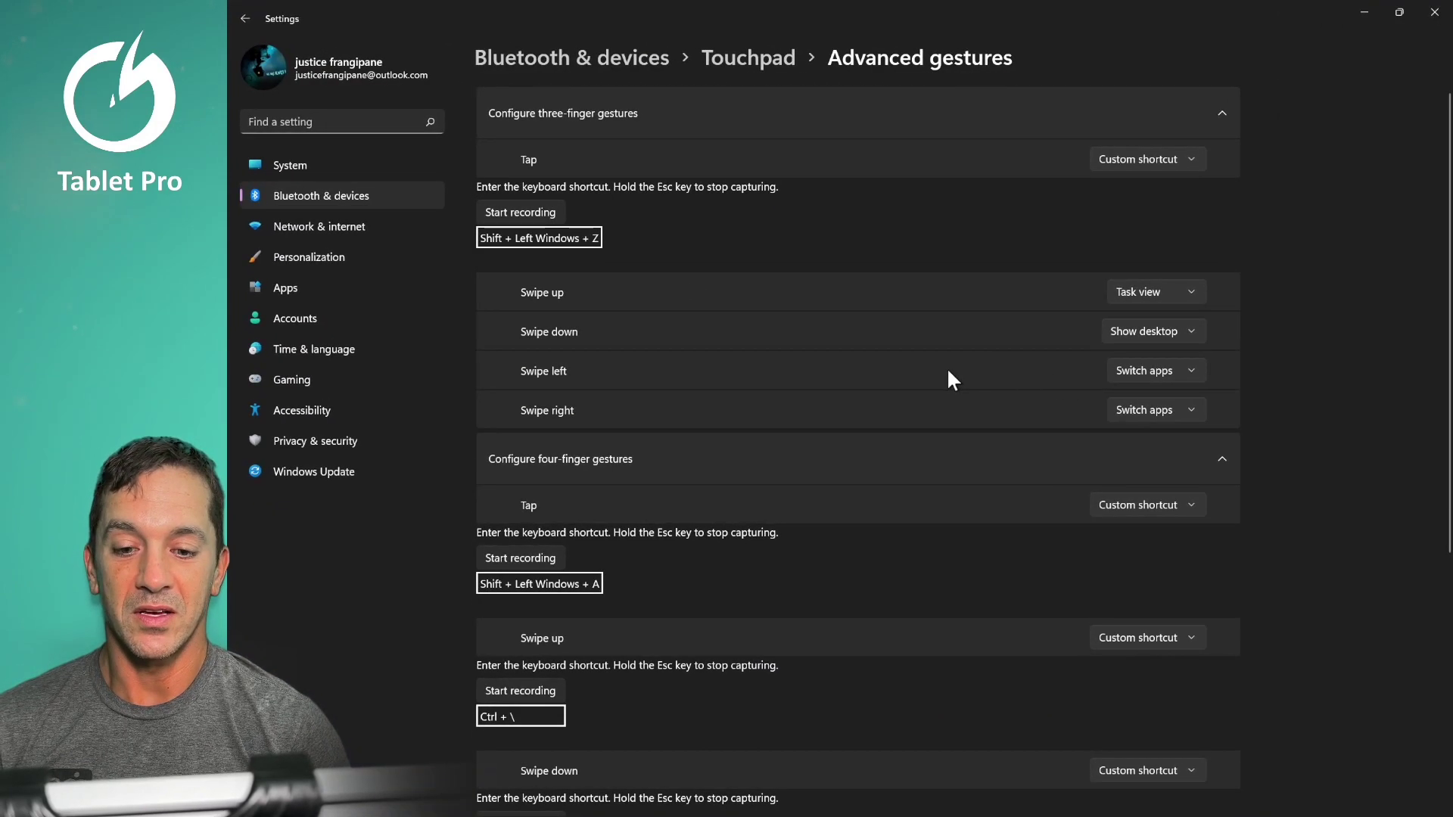
Use Task view again to bring File Explorer in front of Settings.
{"action": "key", "text": "super+Tab"}
{"action": "key", "text": "Right"}
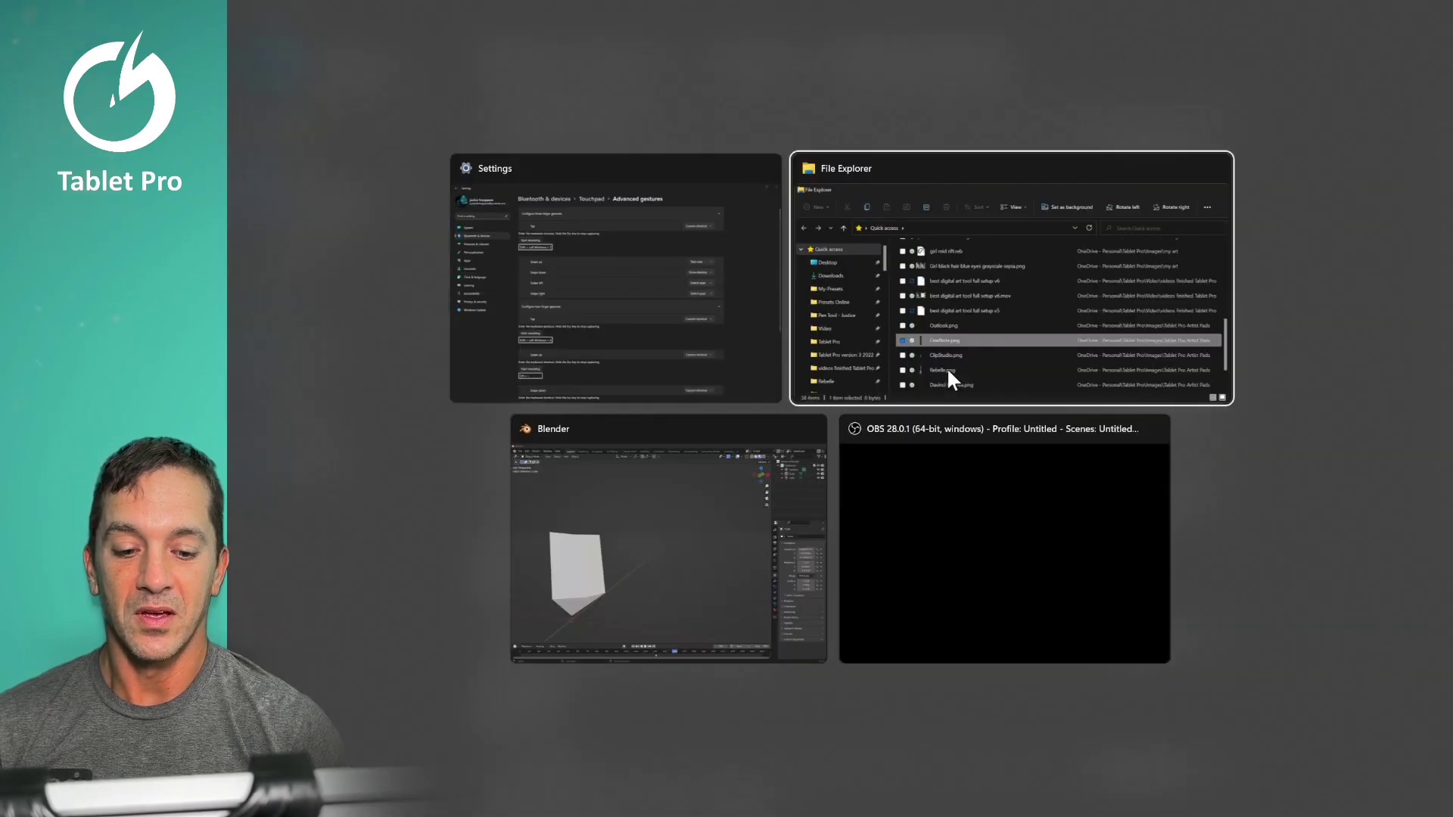
{"action": "key", "text": "Left"}
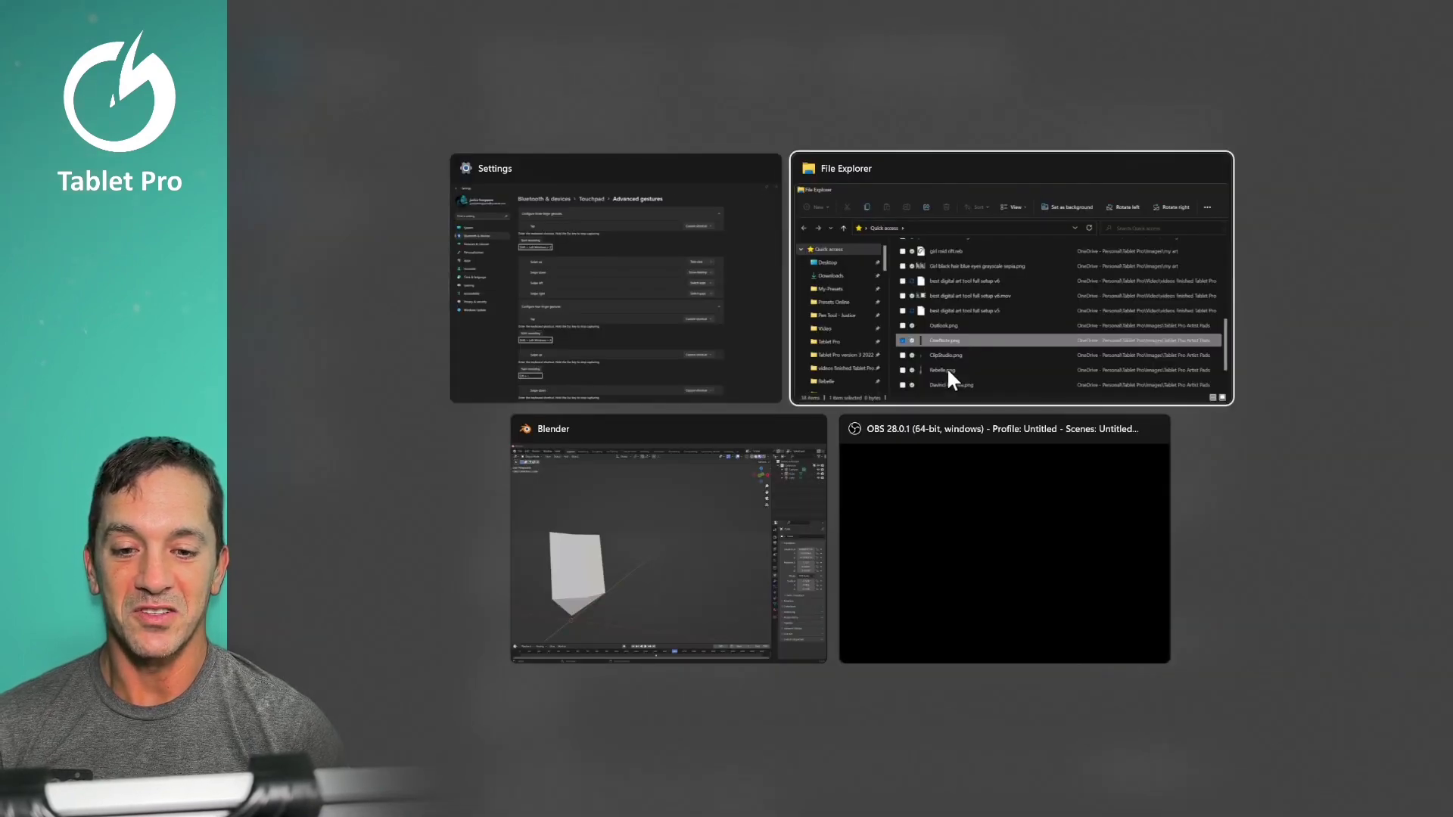
{"action": "left_click", "coordinate": [947, 366]}
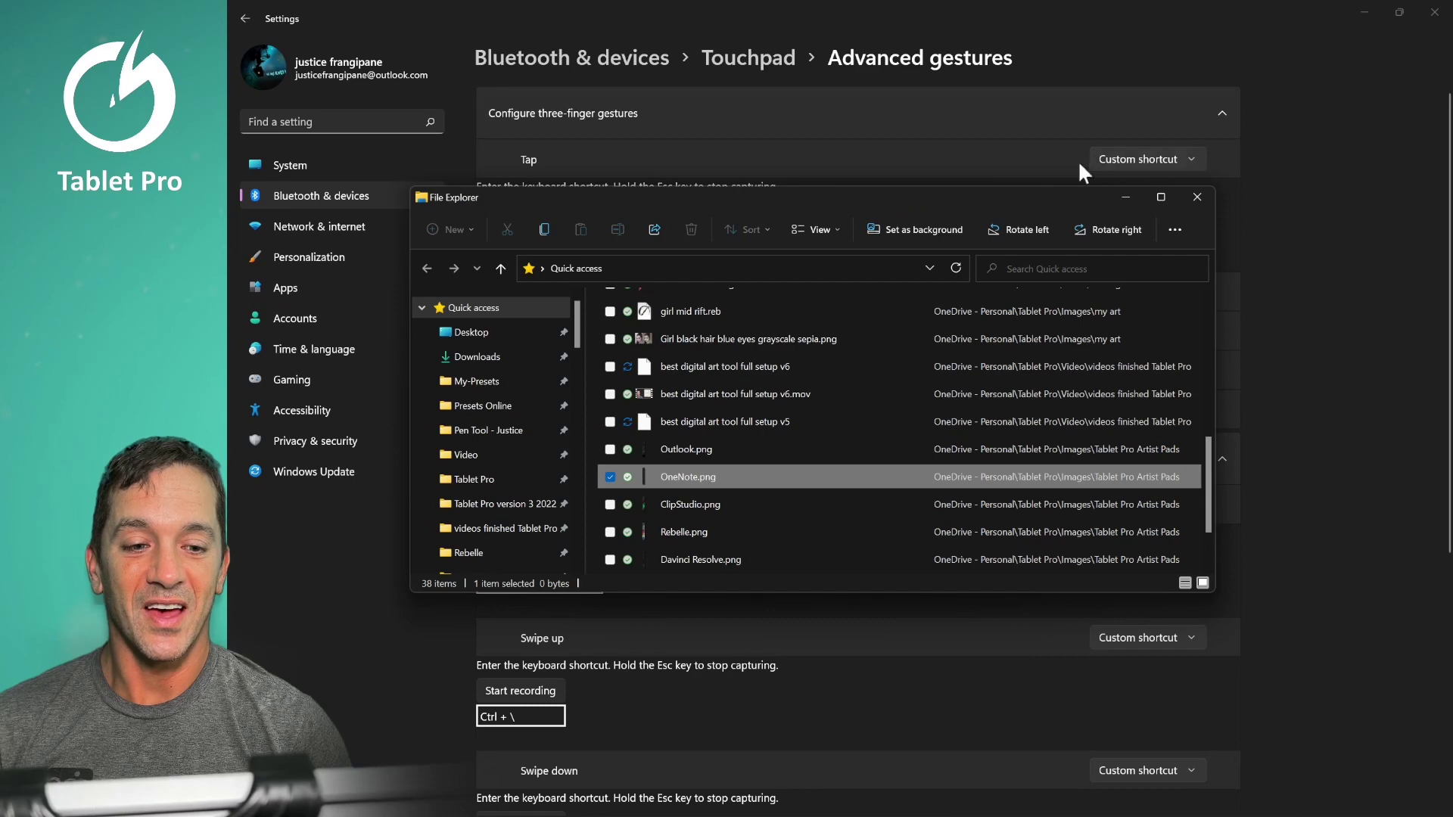
Close the File Explorer window sitting in front of Settings.
{"action": "left_click", "coordinate": [1185, 200]}
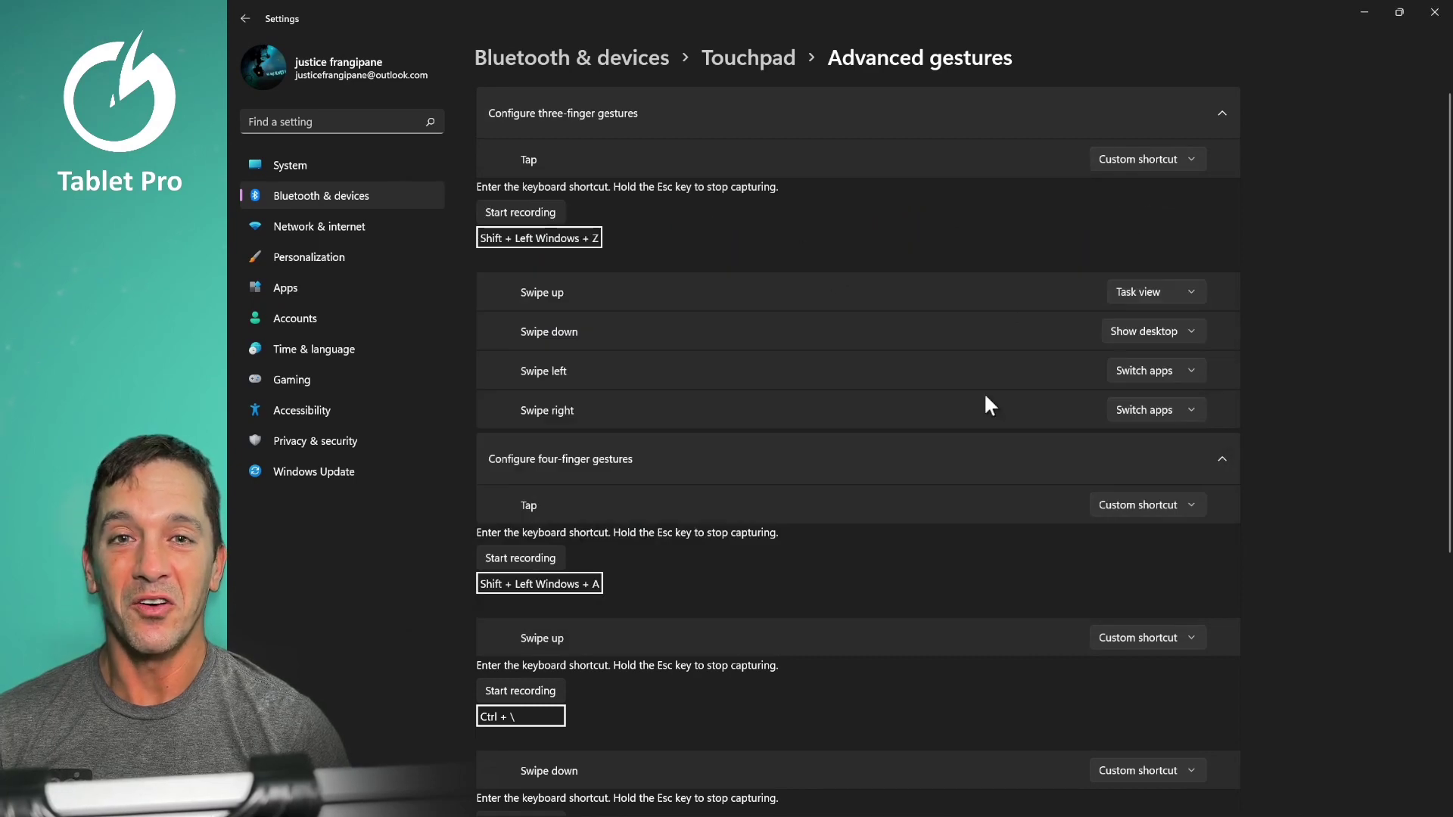